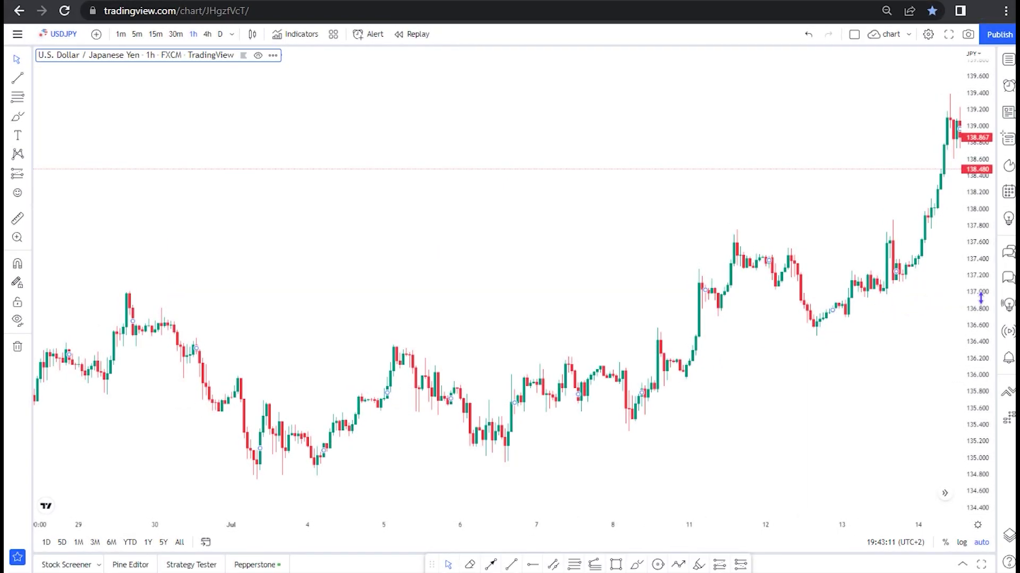
Step: Draw a trend line beneath the swing lows, from about 134.741 on 1 July to about 135.576 on 12 July
left_click_drag(643, 393, 653, 313)
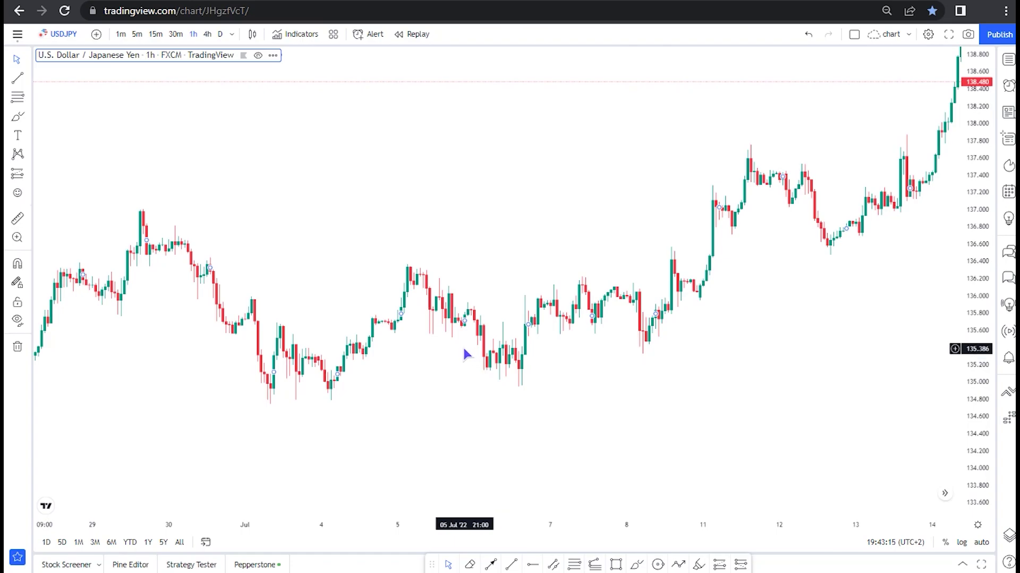
mouse_move(644, 326)
left_mouse_down()
mouse_move(624, 319)
mouse_move(415, 378)
mouse_move(638, 326)
left_mouse_up()
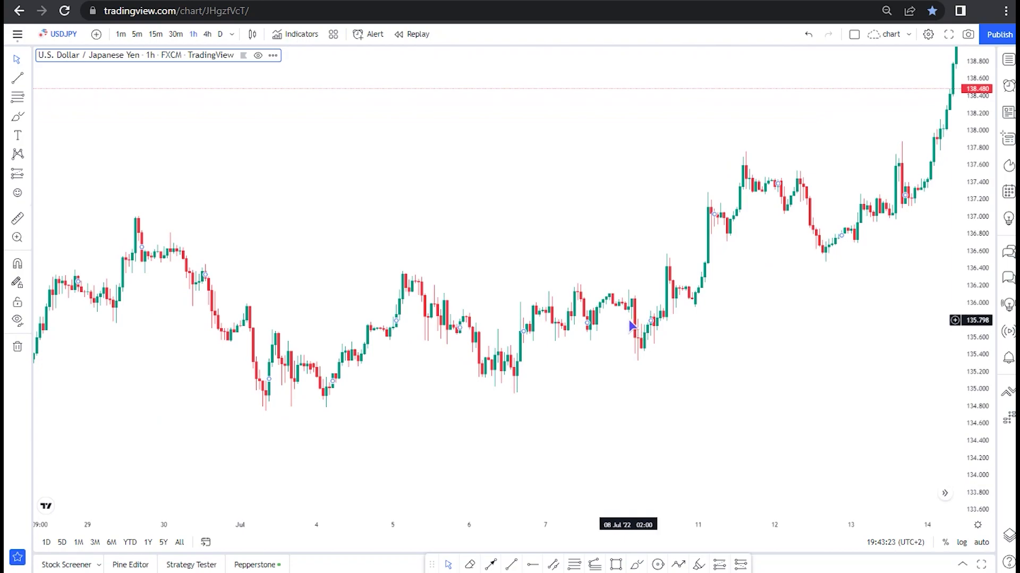
left_click(510, 567)
left_click(259, 411)
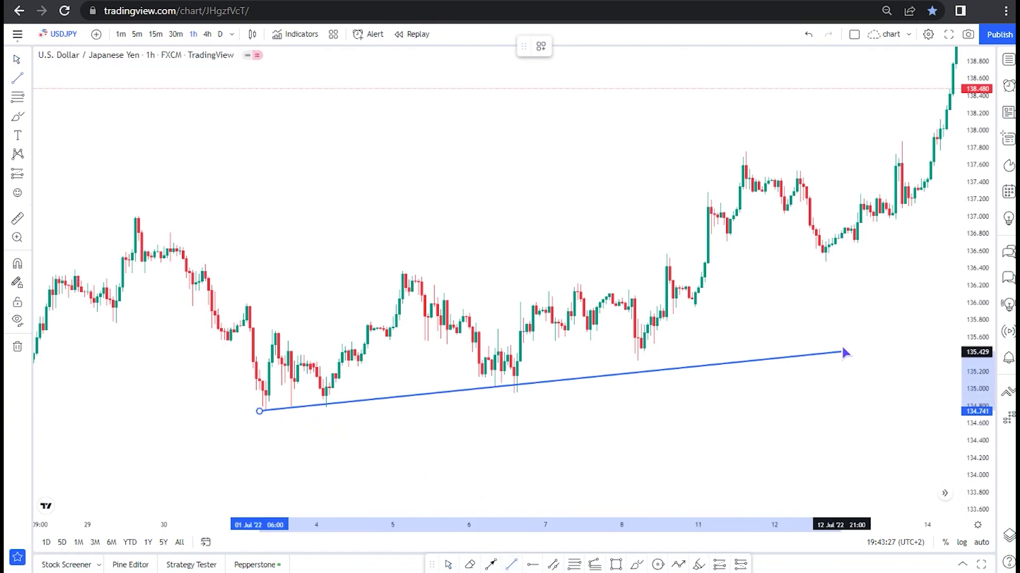
left_click(793, 340)
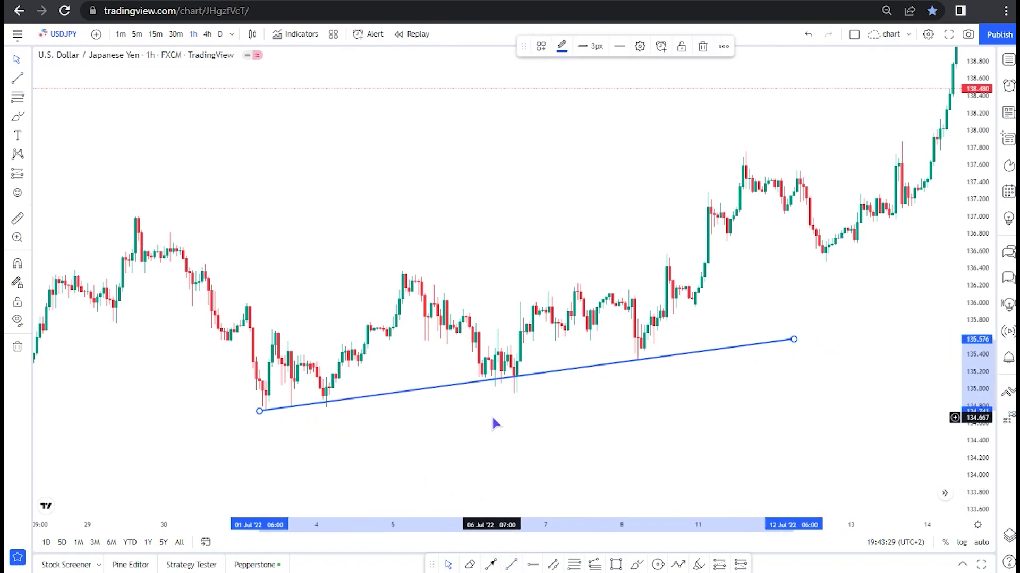
Step: Draw a steeper trend line along the lows from 8 July, extending it from about 134.538 on 6 July to about 137.954 on 15 July
left_click_drag(638, 331, 567, 346)
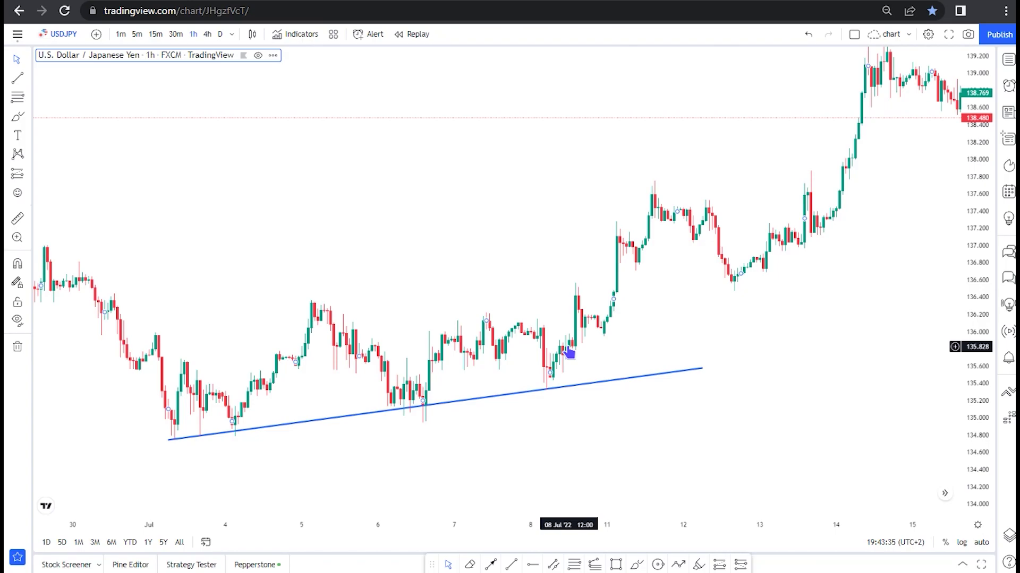
left_click_drag(568, 352, 502, 387)
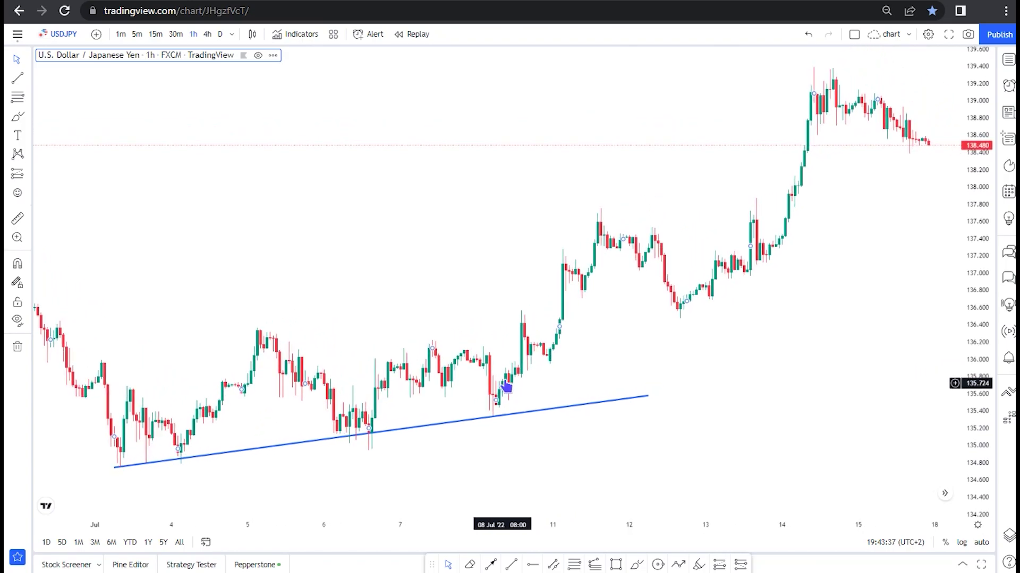
left_click(511, 566)
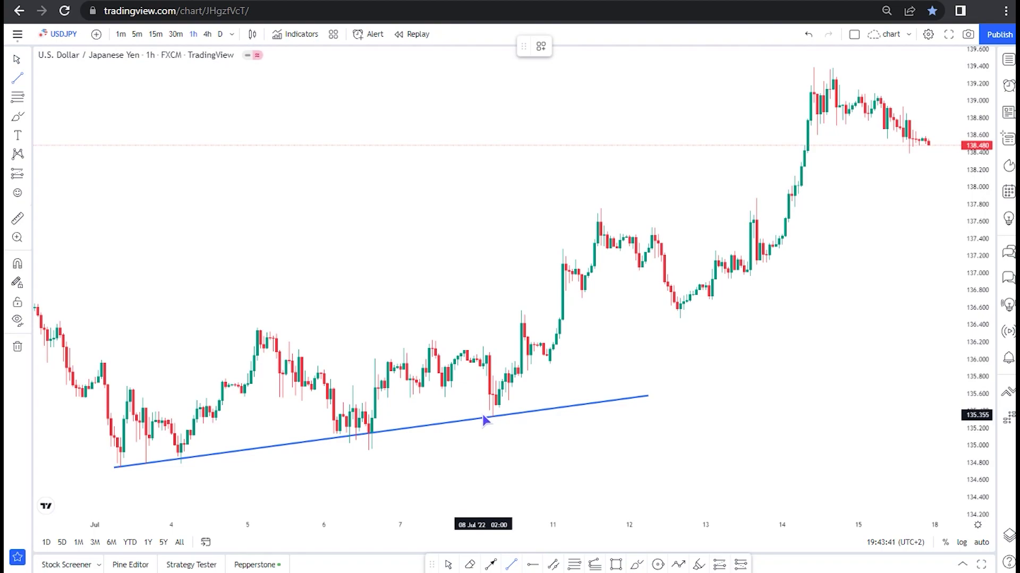
left_click(482, 414)
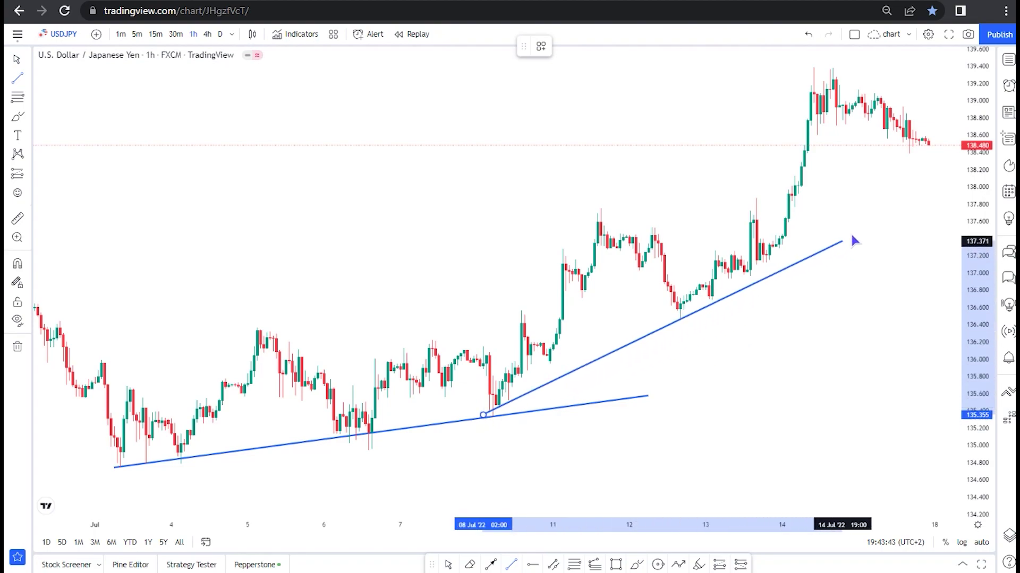
left_click(861, 220)
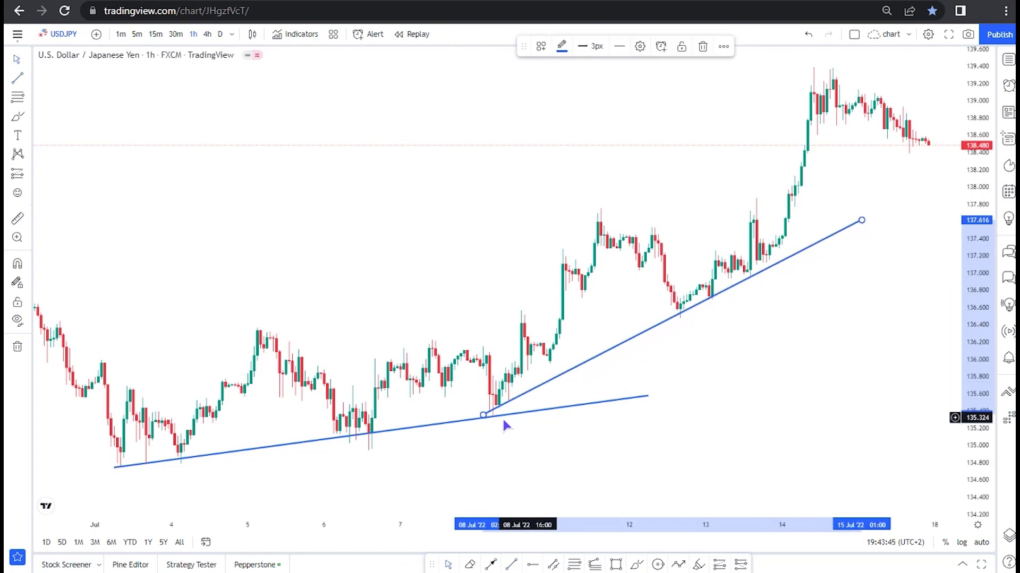
left_click_drag(482, 415, 352, 485)
left_click_drag(861, 220, 917, 195)
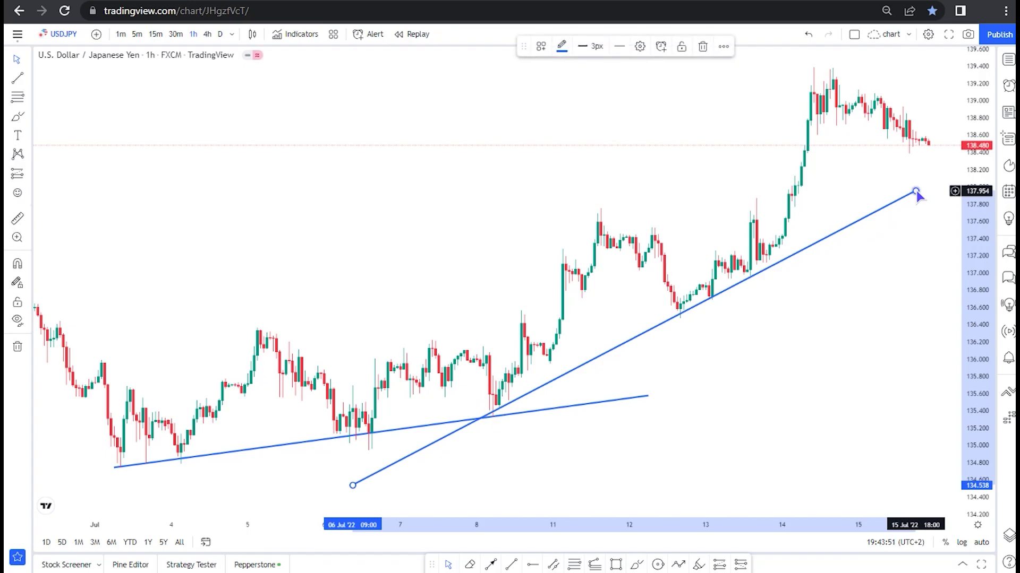
left_click_drag(748, 244, 679, 258)
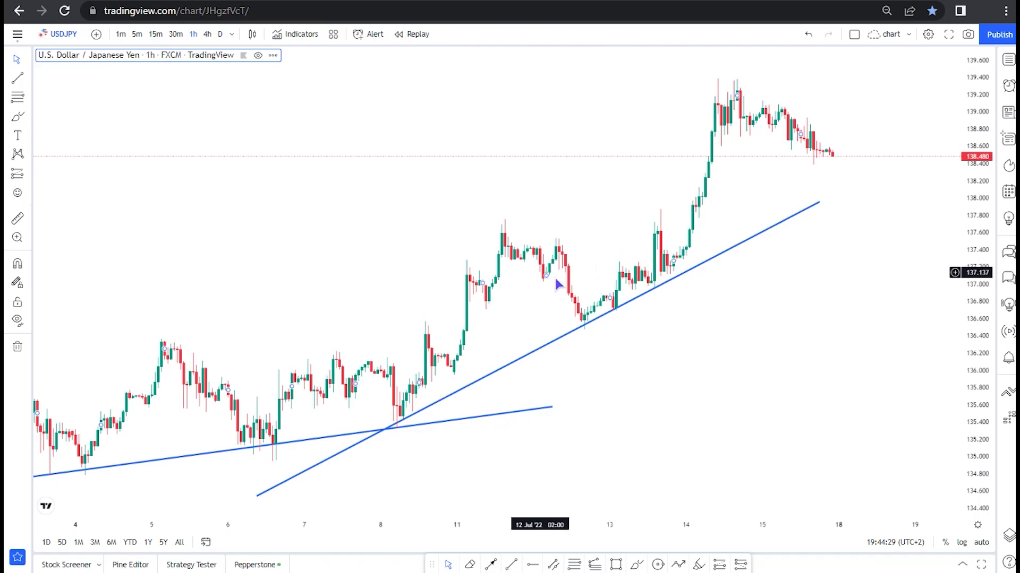
left_click_drag(558, 266, 729, 213)
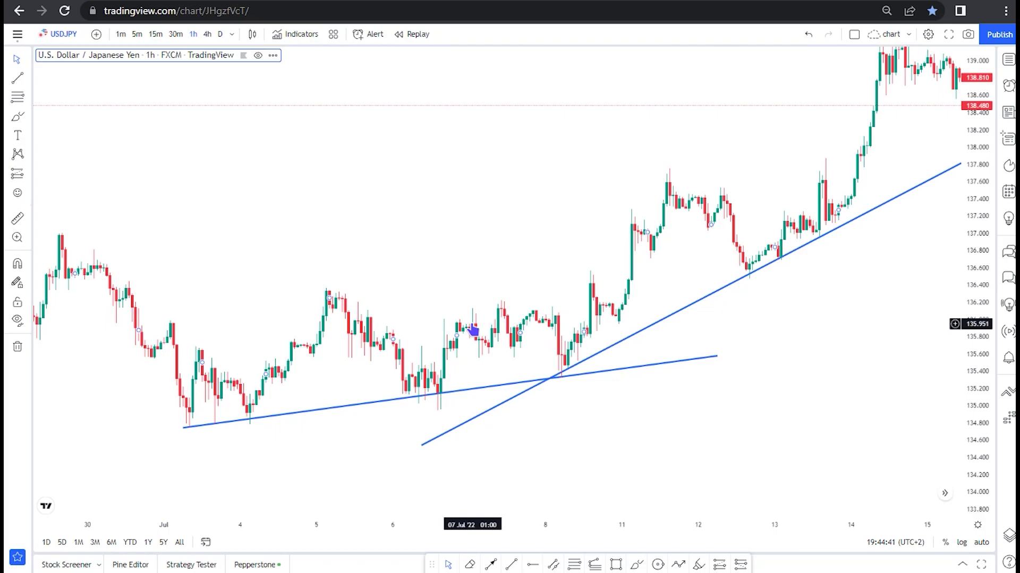
scroll(341, 432, "up", 2)
mouse_move(342, 432)
left_mouse_down()
mouse_move(425, 388)
mouse_move(579, 345)
left_mouse_up()
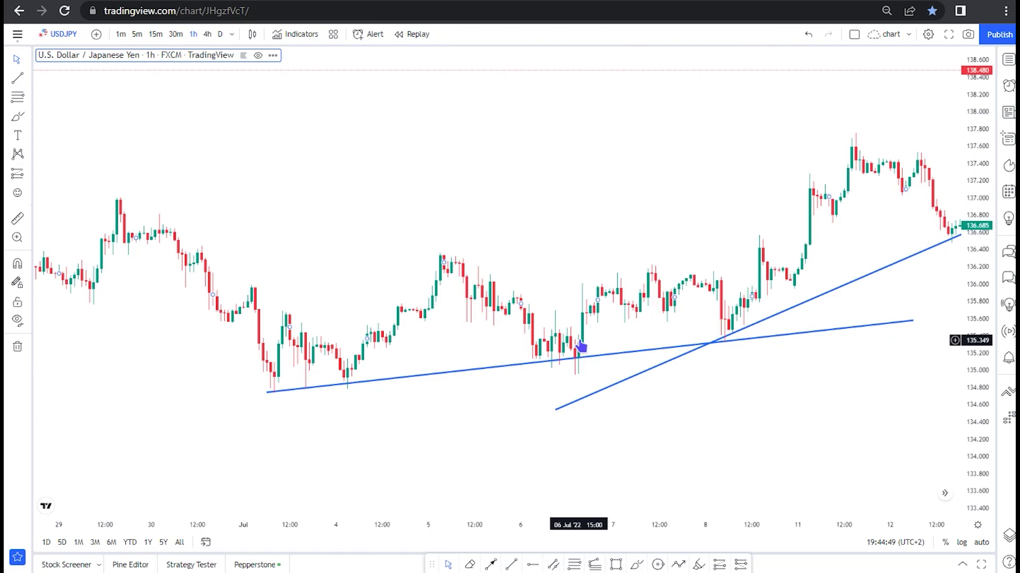
left_click_drag(699, 303, 479, 314)
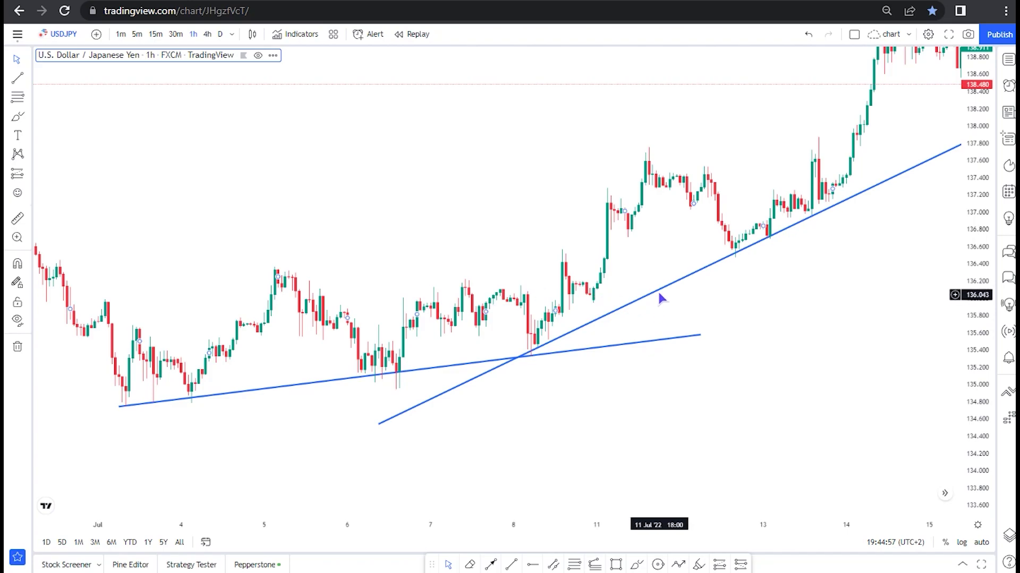
Step: Delete the steeper second trend line, keeping the shallower one that starts at the 1 July low
left_click_drag(659, 298, 683, 353)
left_click_drag(575, 287, 555, 330)
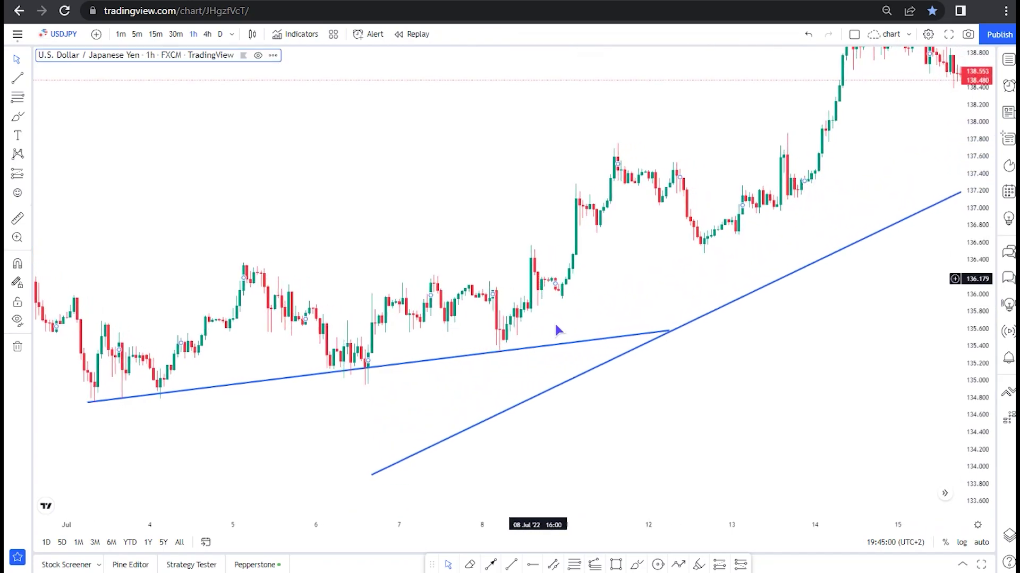
left_click(634, 354)
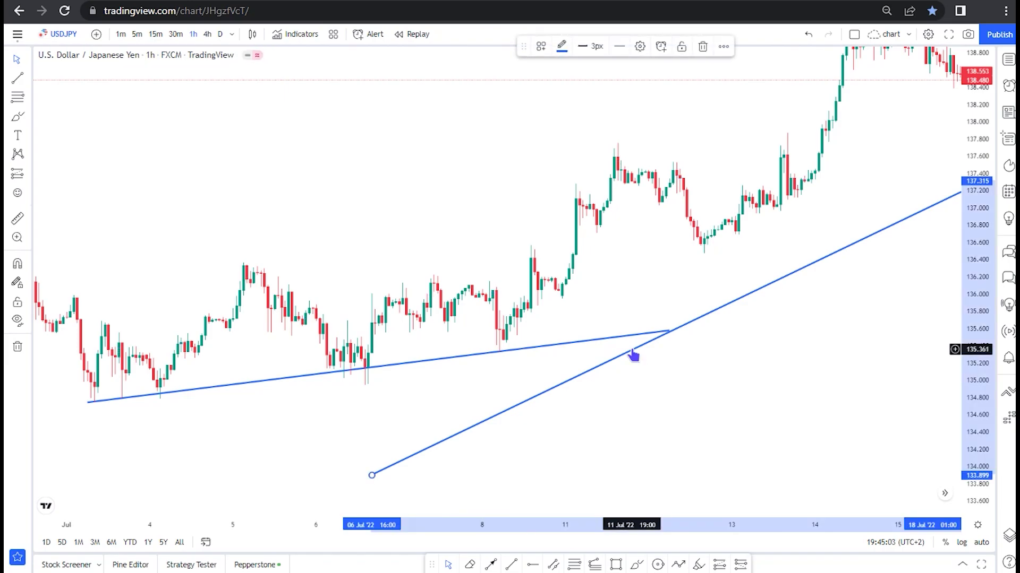
key("Delete")
Step: Brush circles under the trend line touches on 1, 4 and 6 July, and a curved arrow to the 8 July low
left_click_drag(498, 456, 547, 457)
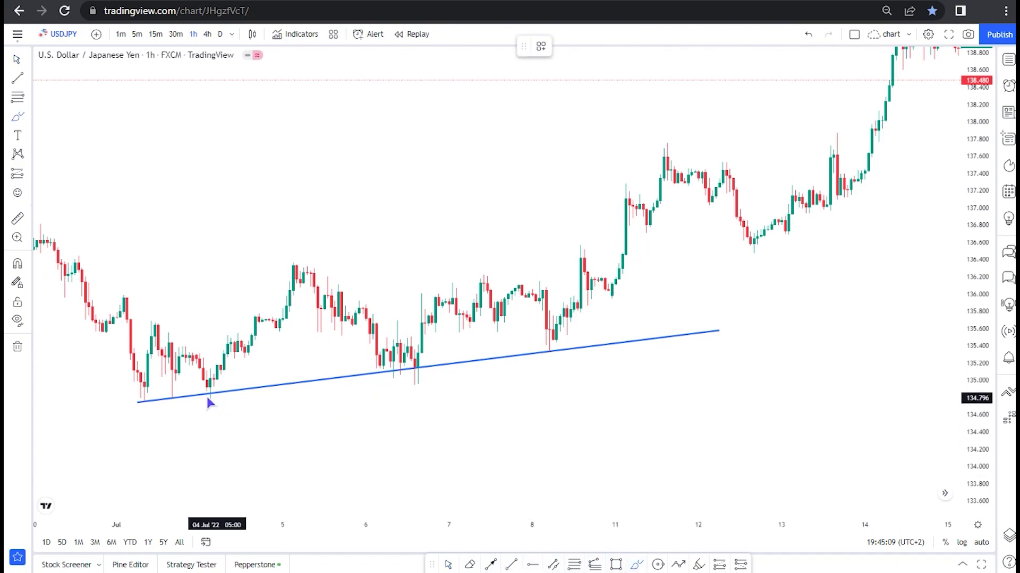
left_click_drag(209, 395, 211, 398)
left_click_drag(151, 404, 149, 405)
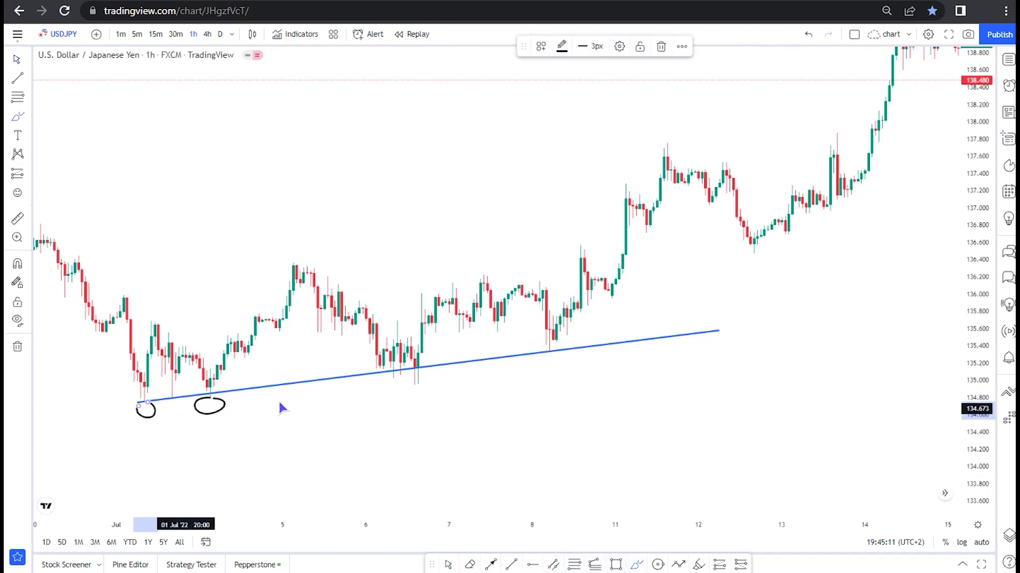
mouse_move(397, 374)
left_mouse_down()
mouse_move(569, 388)
mouse_move(571, 361)
mouse_move(587, 365)
left_mouse_up()
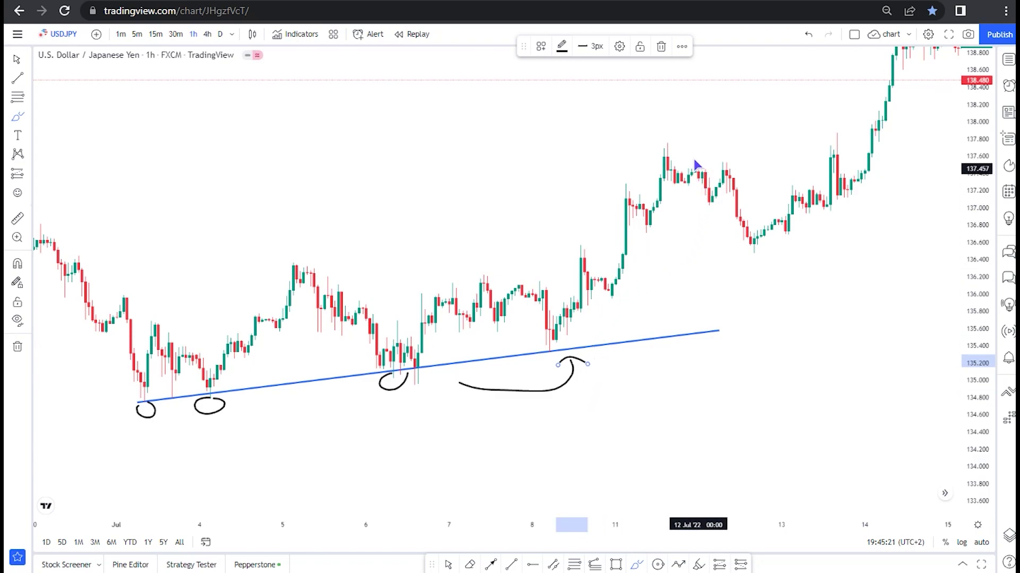
Step: Brush a loop around the 12–14 July lows, a dashed extension of the trend line, and an arrow from the loop down to it
mouse_move(754, 243)
left_mouse_down()
mouse_move(817, 242)
mouse_move(861, 190)
mouse_move(764, 230)
left_mouse_up()
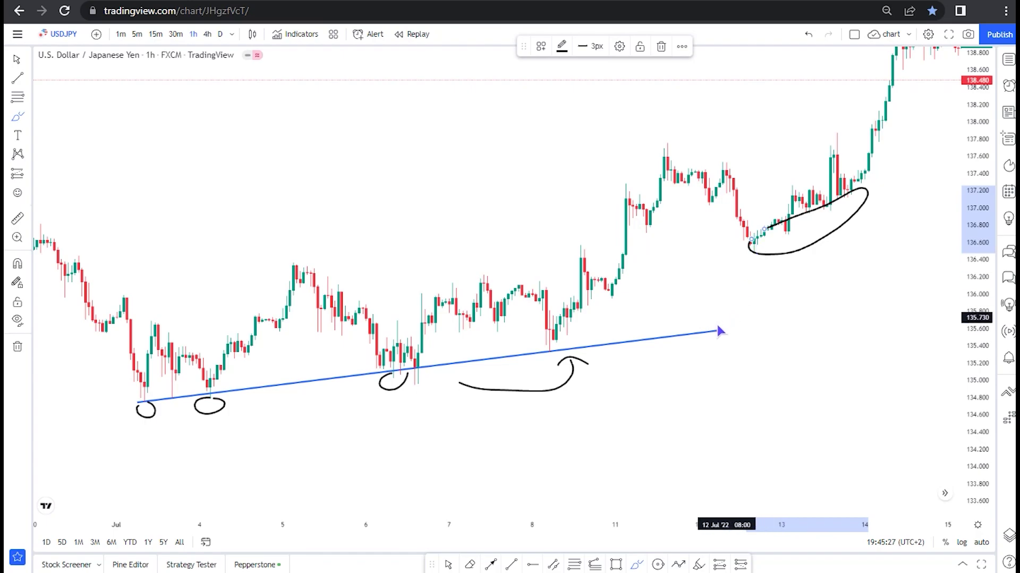
left_click_drag(718, 330, 865, 315)
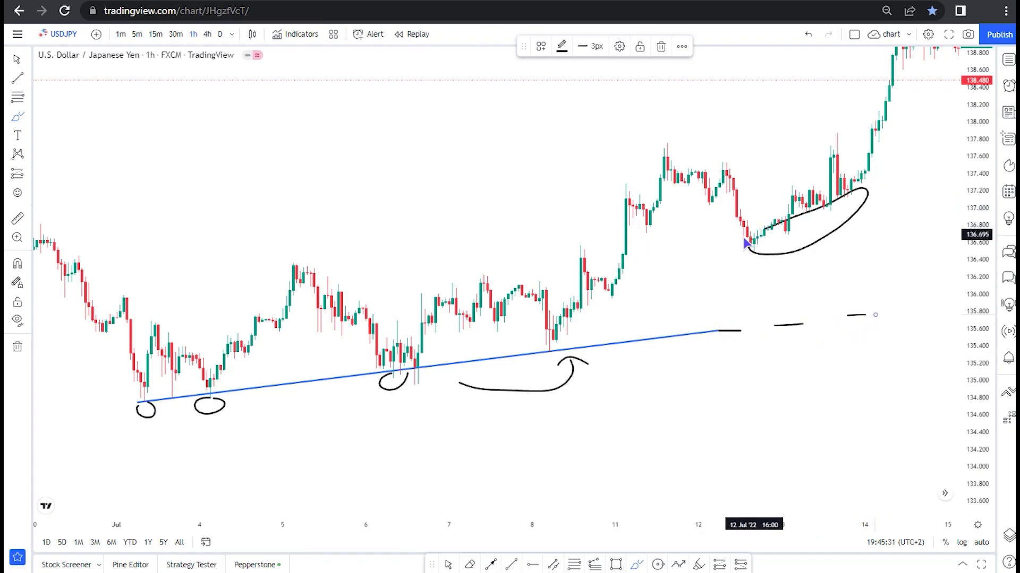
scroll(754, 269, "up", 1)
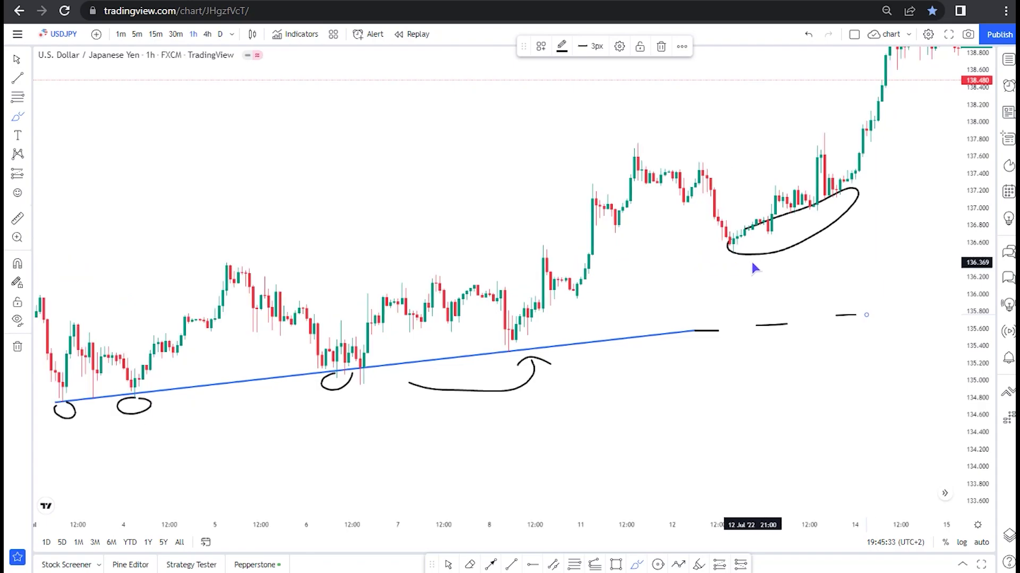
mouse_move(760, 256)
left_mouse_down()
mouse_move(754, 305)
mouse_move(776, 318)
left_mouse_up()
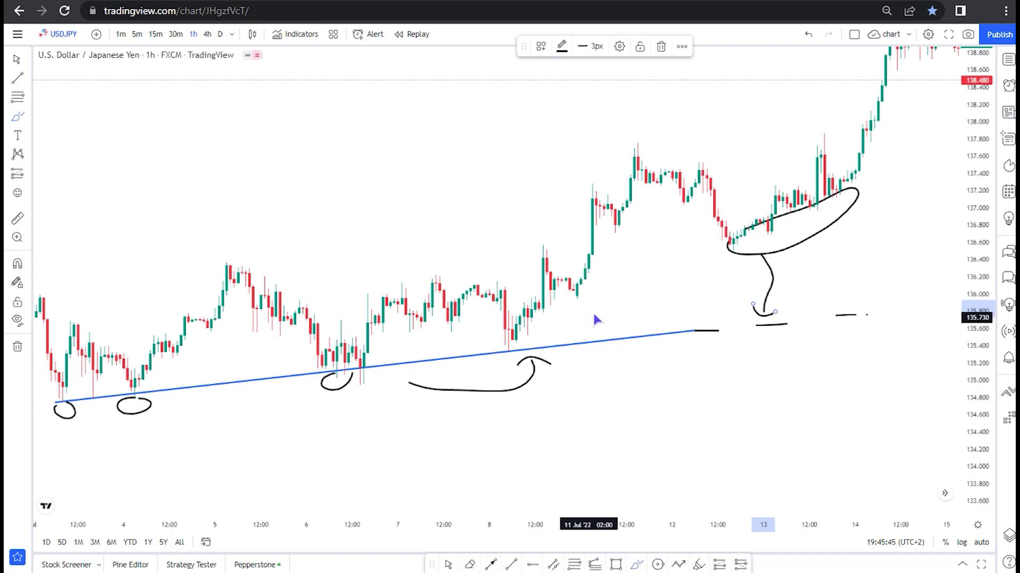
Step: Draw a rectangle zone above the 5 July high, from about 136.351 to 136.559, extending to 14 July
left_click(616, 565)
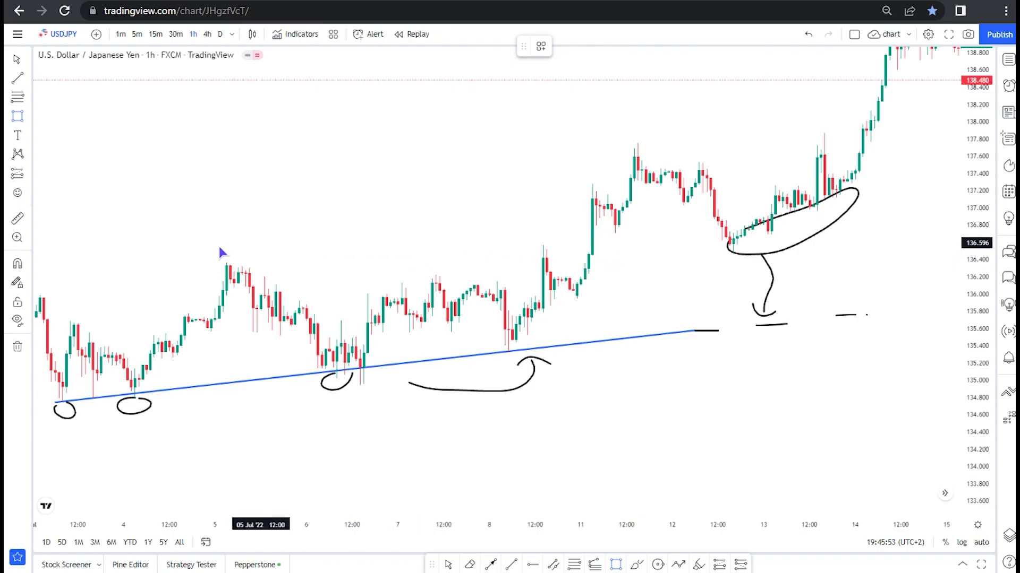
mouse_move(215, 246)
left_mouse_down()
mouse_move(285, 266)
mouse_move(855, 264)
left_mouse_up()
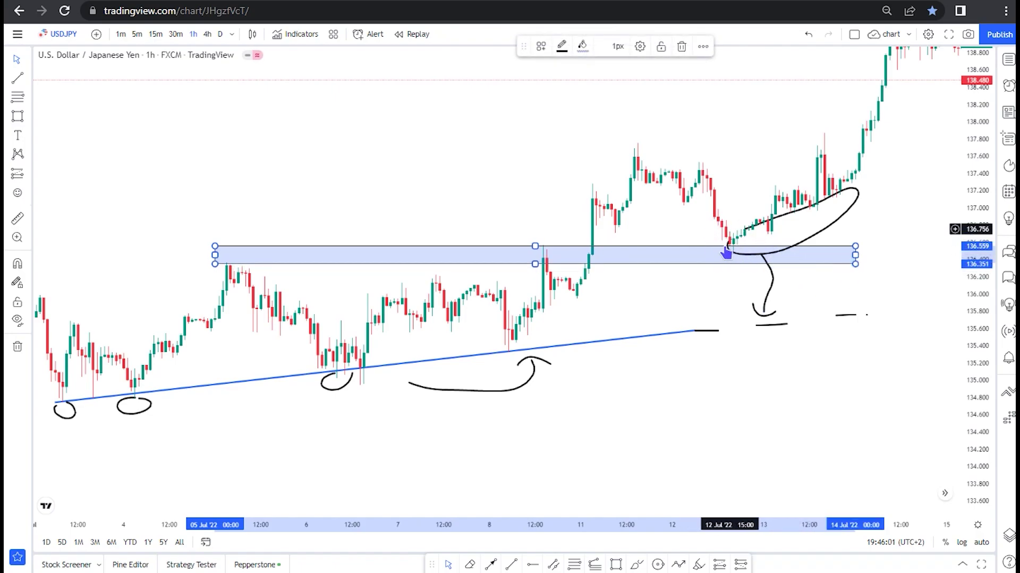
Step: Draw a line from the 1 July low at about 134.876 to the 5 July high at about 136.234 and colour it black
mouse_move(732, 245)
left_mouse_down()
mouse_move(712, 243)
mouse_move(741, 242)
left_mouse_up()
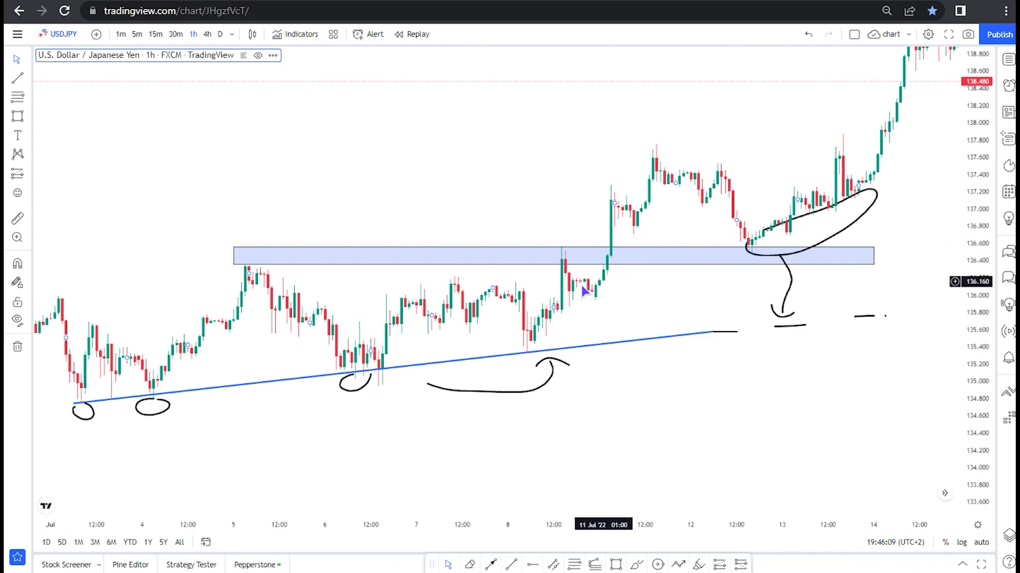
left_click_drag(750, 238, 762, 212)
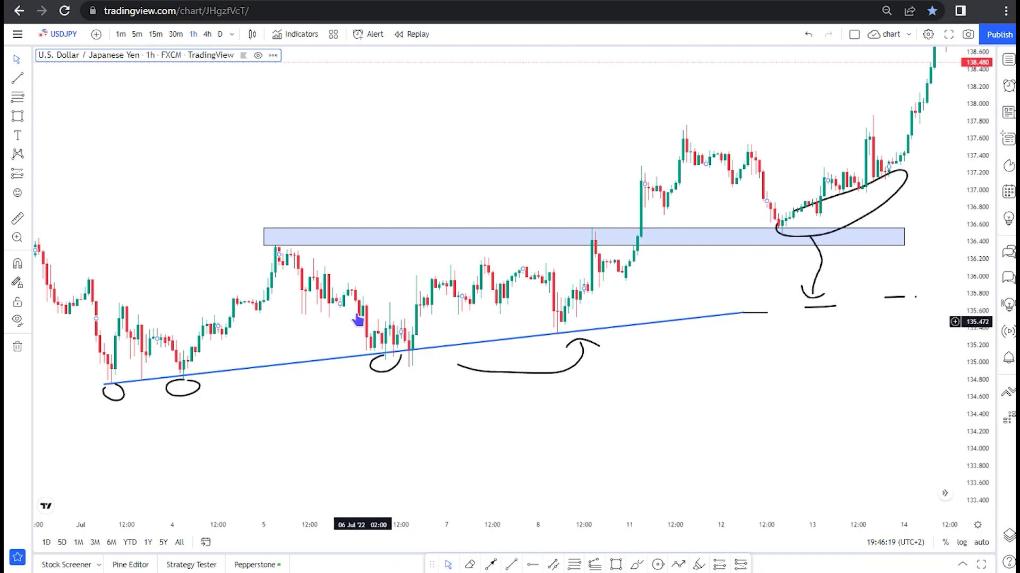
left_click_drag(368, 300, 469, 319)
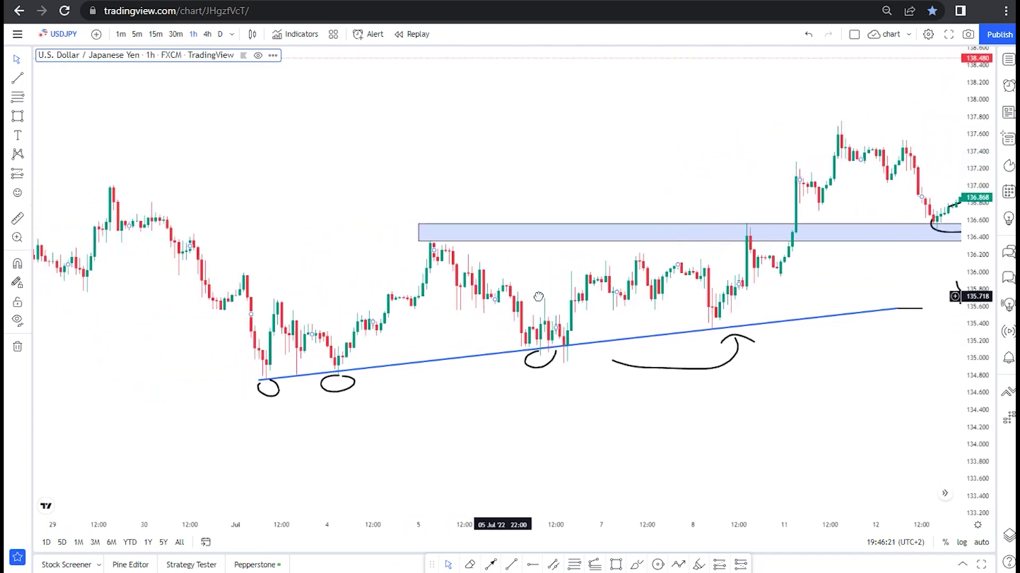
scroll(471, 320, "up", 2)
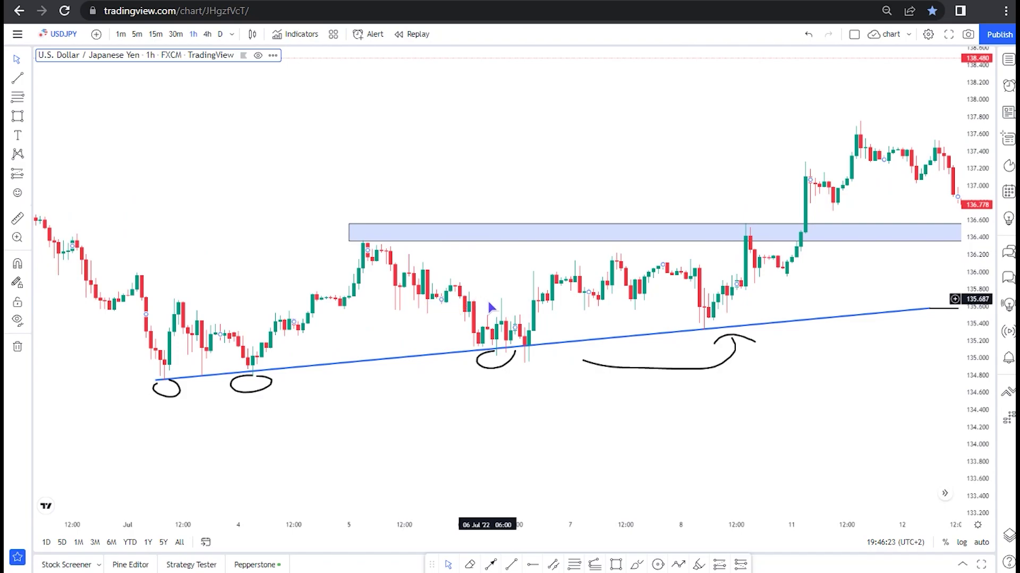
left_click(513, 566)
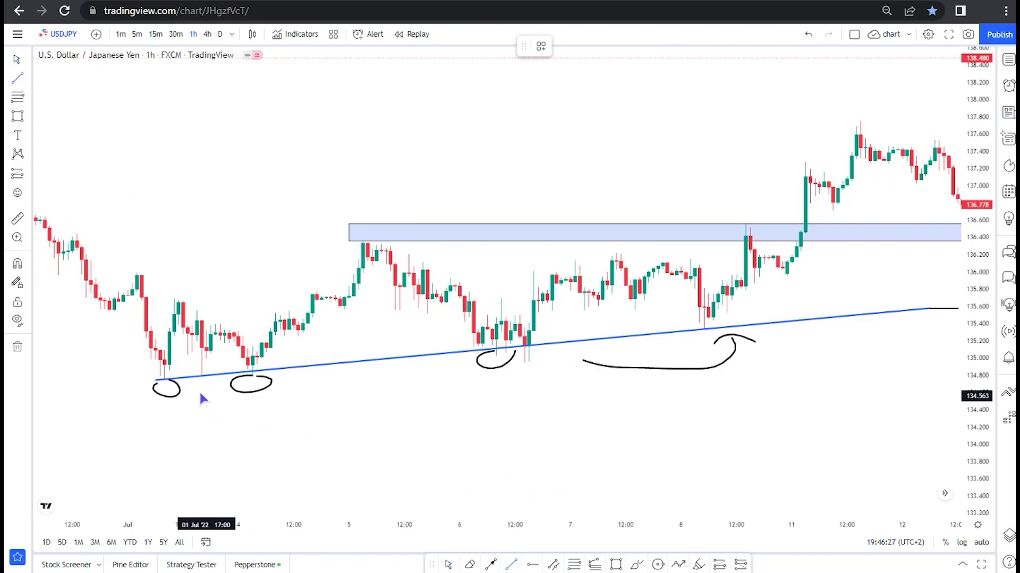
left_click(165, 368)
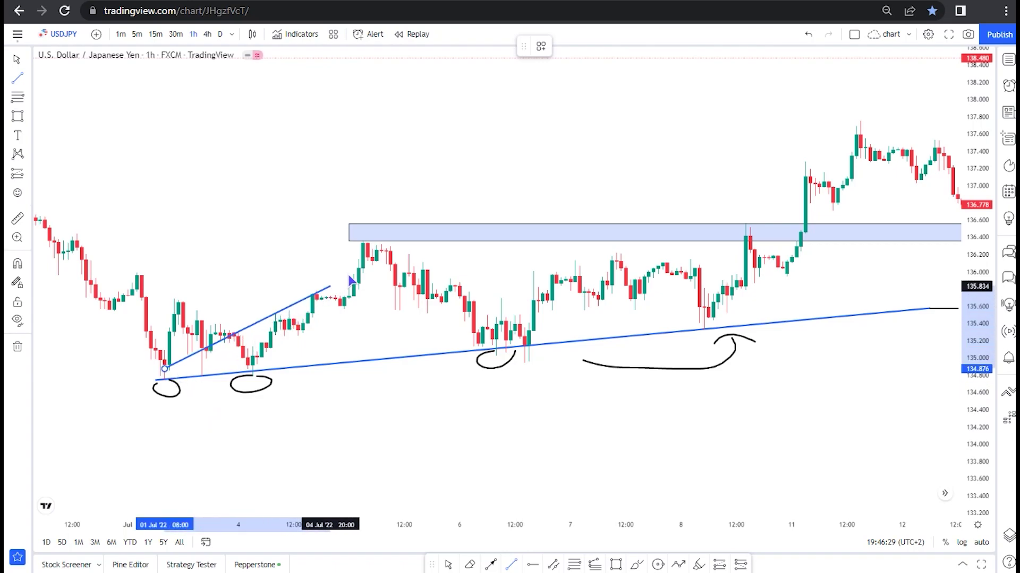
left_click(368, 251)
left_click(562, 46)
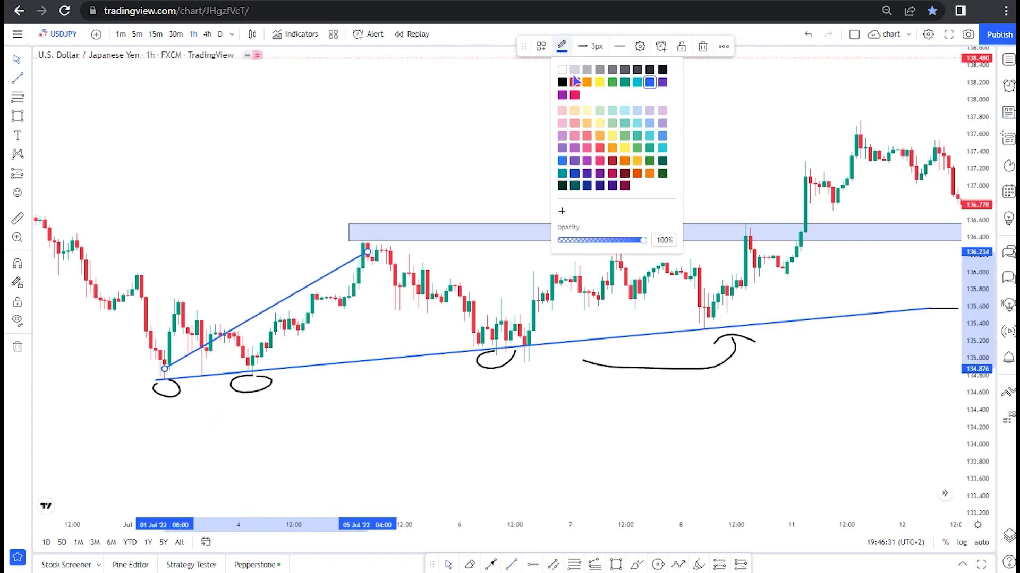
left_click(563, 83)
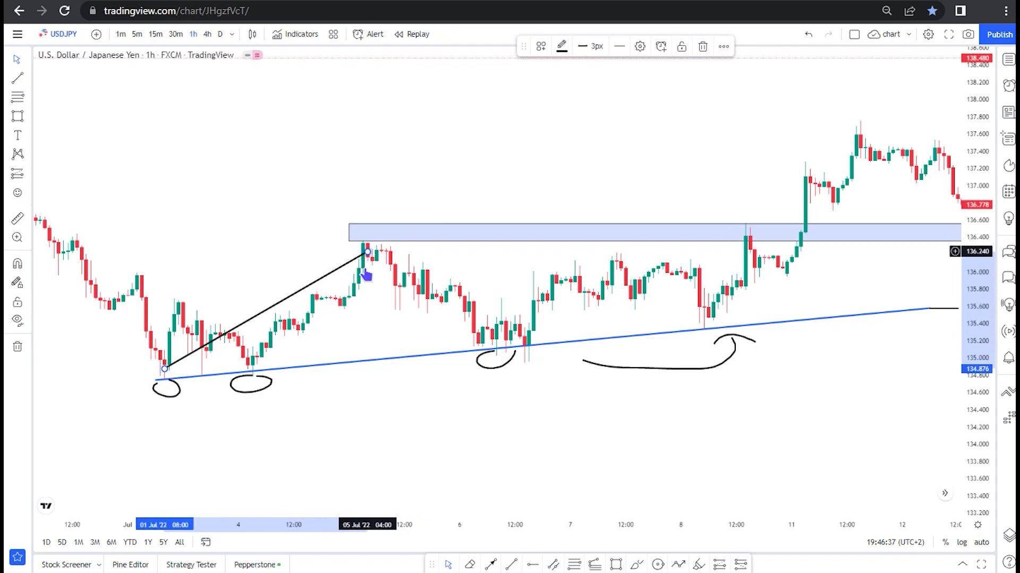
Step: Examine the upward swing between the 1 July low and the 5 July high at a larger scale
left_click_drag(367, 273, 496, 275)
left_click_drag(985, 392, 926, 282)
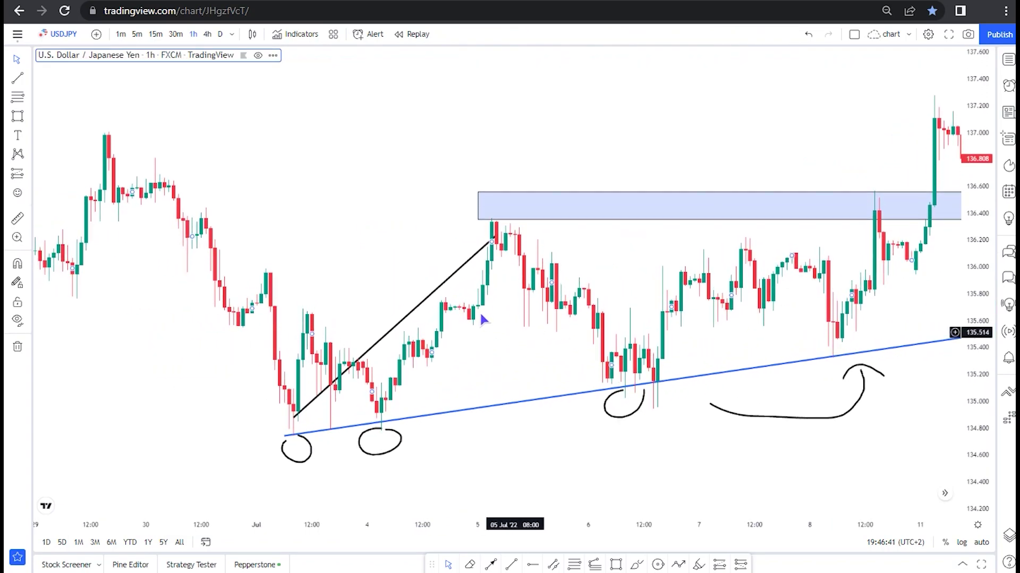
left_click_drag(483, 318, 531, 295)
scroll(467, 326, "up", 2)
left_click_drag(422, 287, 539, 276)
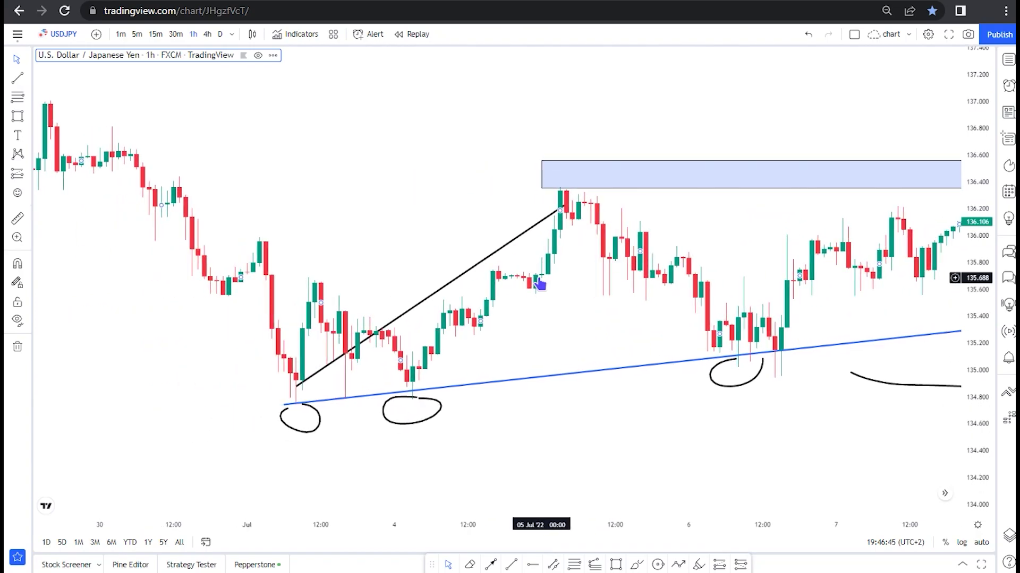
Step: Brush a loop around the 1–4 July lows and trace the wavy swings from the 4 July low over the 5 July high
left_click(538, 225)
left_click(637, 565)
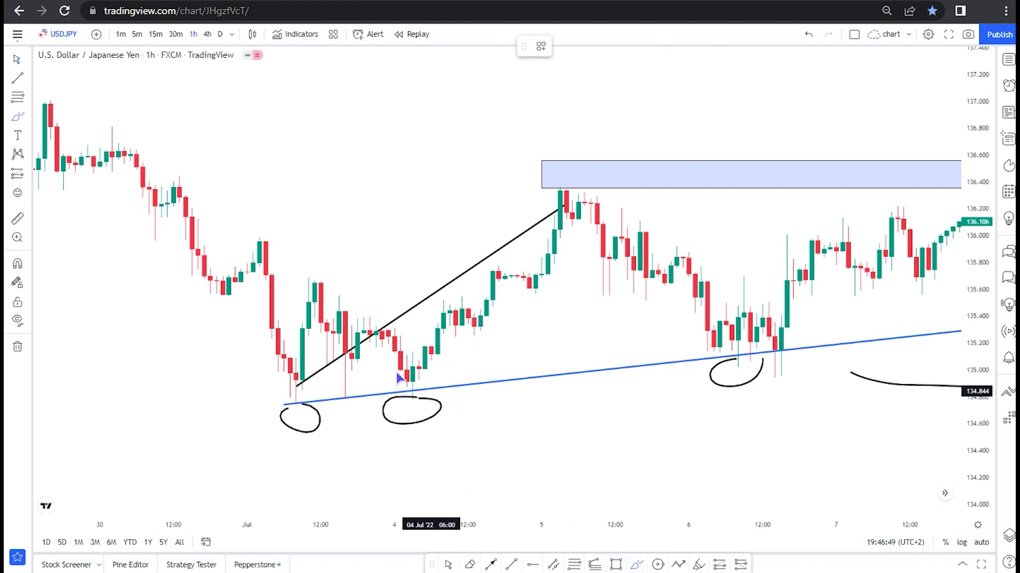
mouse_move(344, 304)
left_mouse_down()
mouse_move(332, 304)
mouse_move(390, 390)
mouse_move(388, 334)
mouse_move(431, 348)
mouse_move(450, 309)
mouse_move(478, 325)
mouse_move(502, 273)
mouse_move(536, 280)
mouse_move(572, 199)
mouse_move(575, 215)
mouse_move(592, 202)
mouse_move(603, 253)
mouse_move(619, 237)
left_mouse_up()
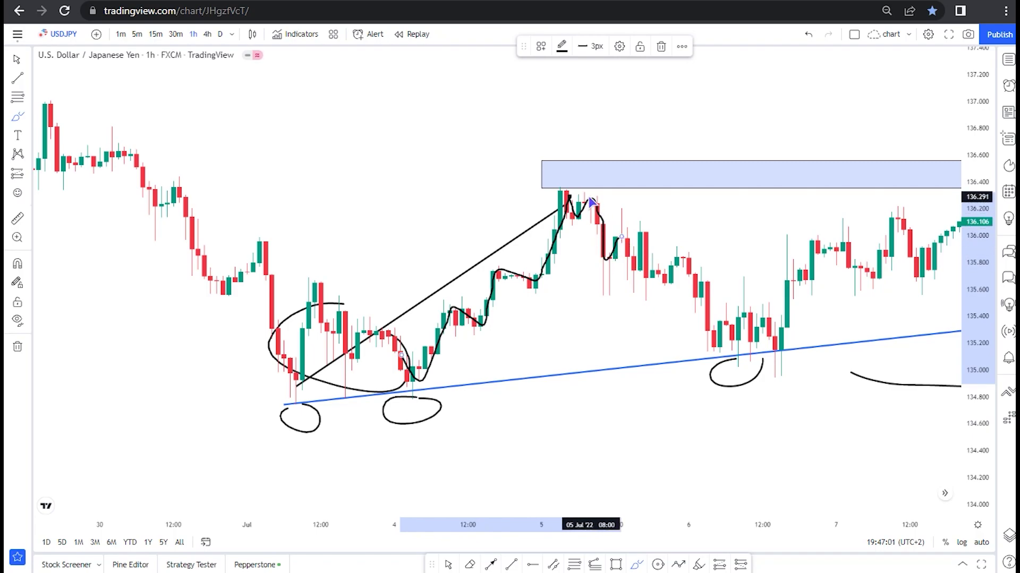
Step: Brush short dashes at the descending highs and lows of 5 July, plus a curved arrow from the zone pointing at them
left_click_drag(586, 193, 614, 192)
left_click_drag(611, 268, 611, 267)
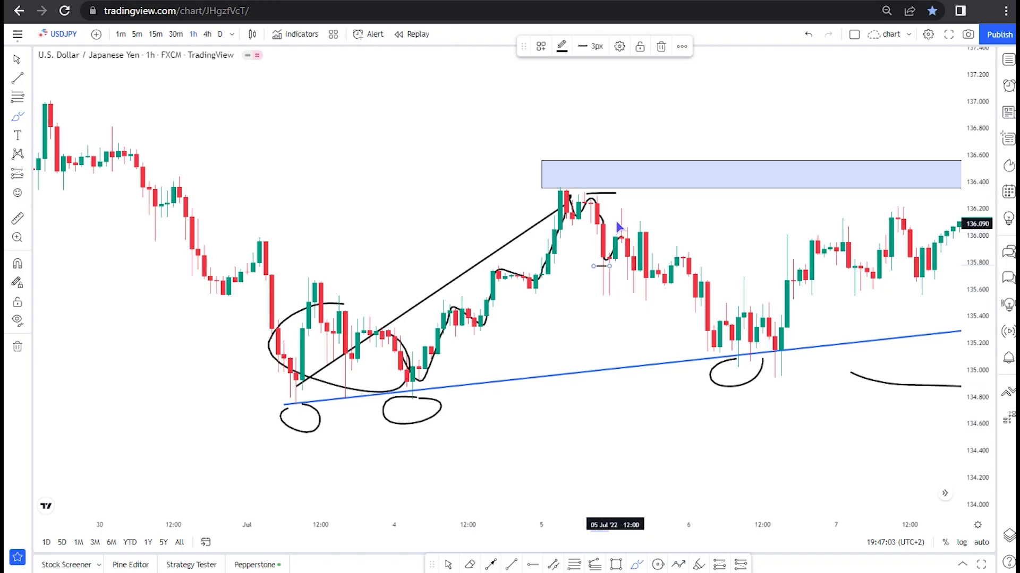
left_click_drag(616, 221, 652, 219)
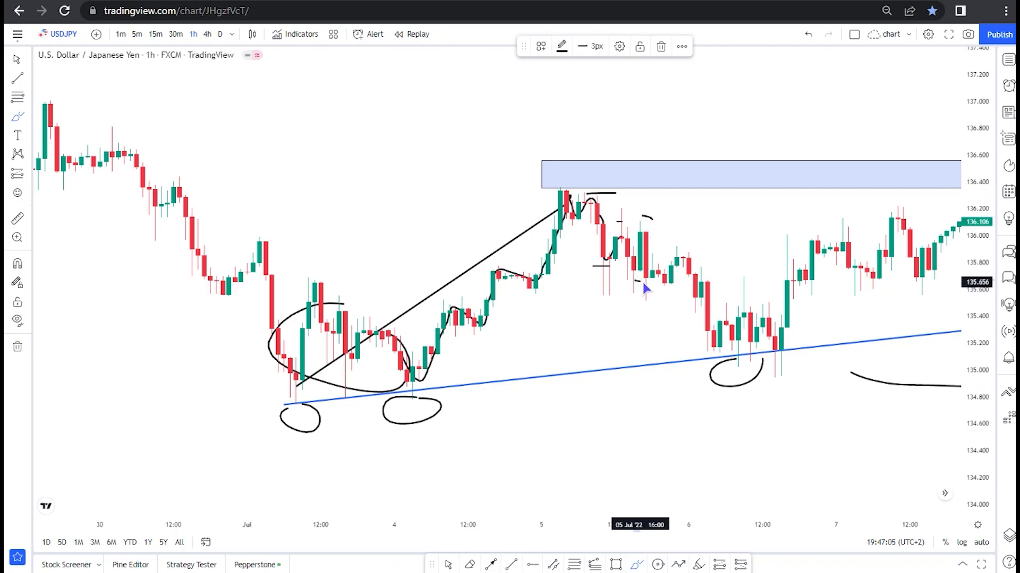
left_click_drag(678, 181, 689, 218)
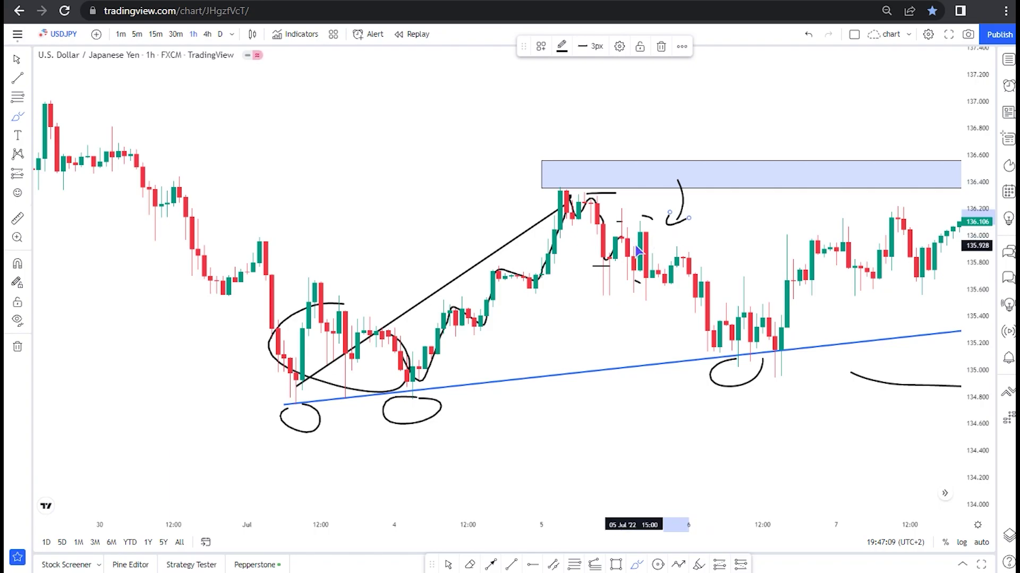
Step: Brush a curved arrow rising beneath the blue trend line from about 6 July to 7 July
scroll(661, 329, "up", 2)
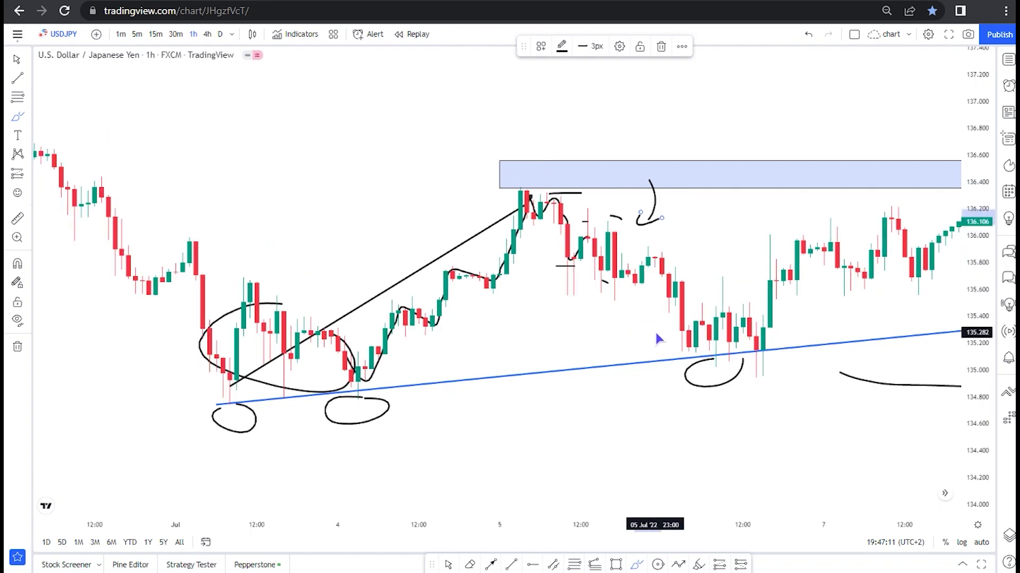
scroll(716, 348, "up", 1)
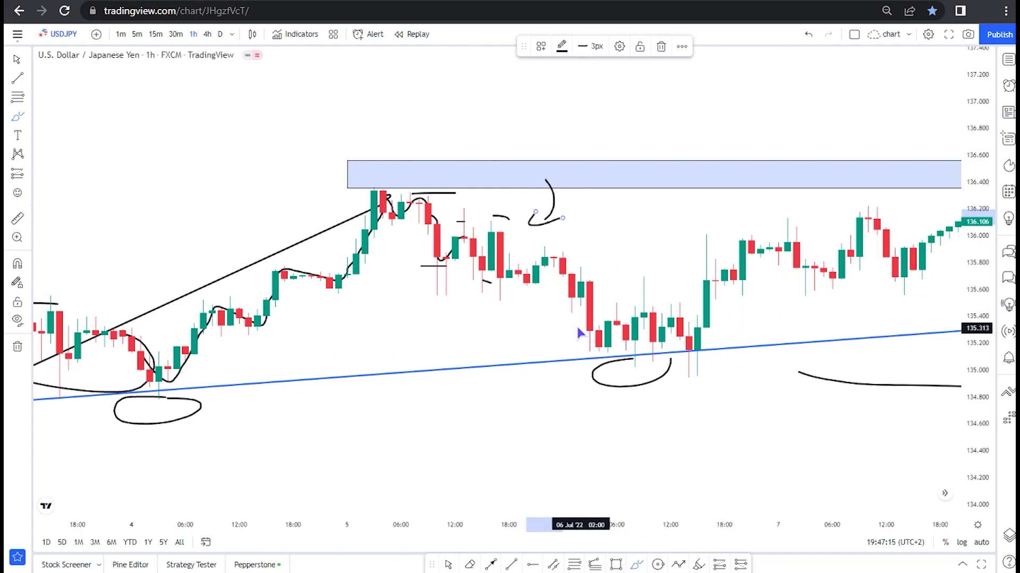
scroll(531, 329, "down", 1)
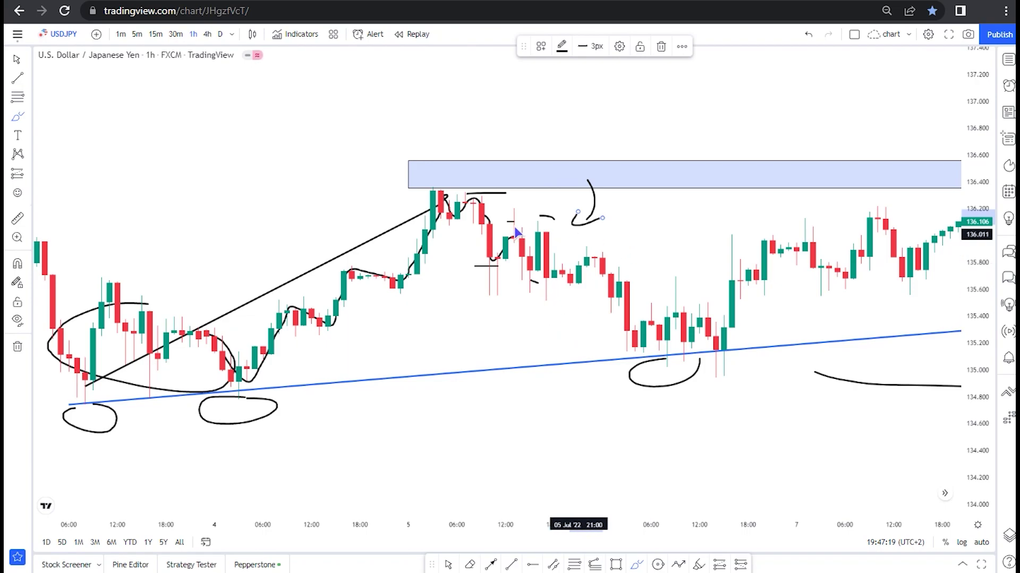
left_click_drag(669, 443, 812, 381)
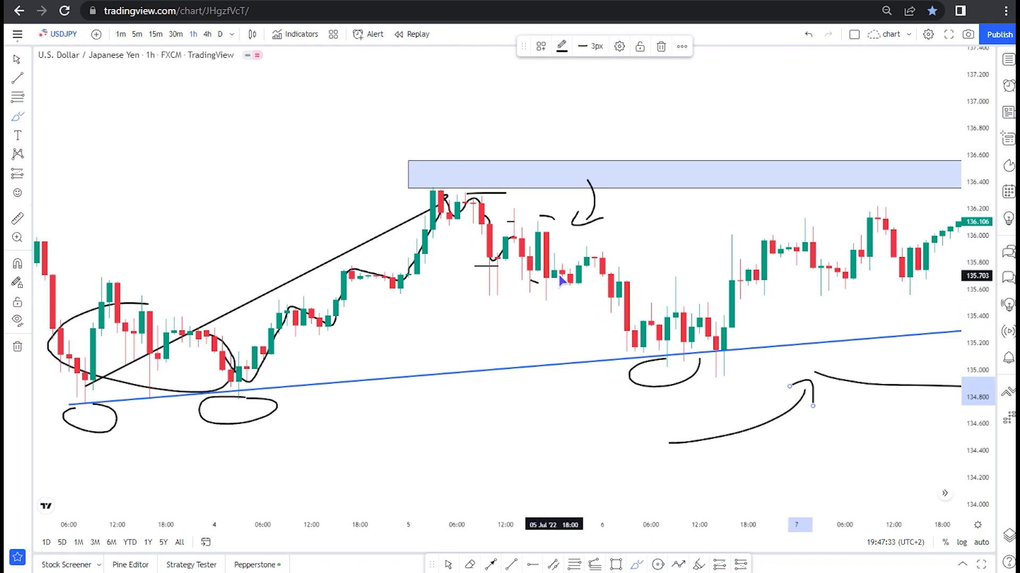
Step: Circle and dash the lower highs and lower lows of the decline from late 5 July to early 6 July
scroll(556, 280, "up", 1)
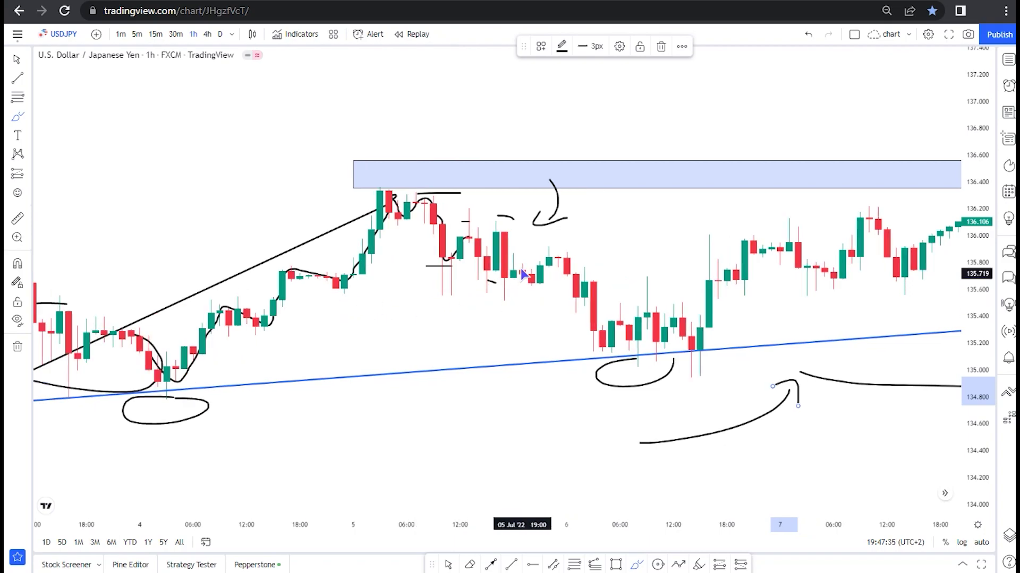
left_click_drag(501, 222, 510, 225)
mouse_move(507, 276)
left_mouse_down()
mouse_move(496, 290)
mouse_move(576, 248)
left_mouse_up()
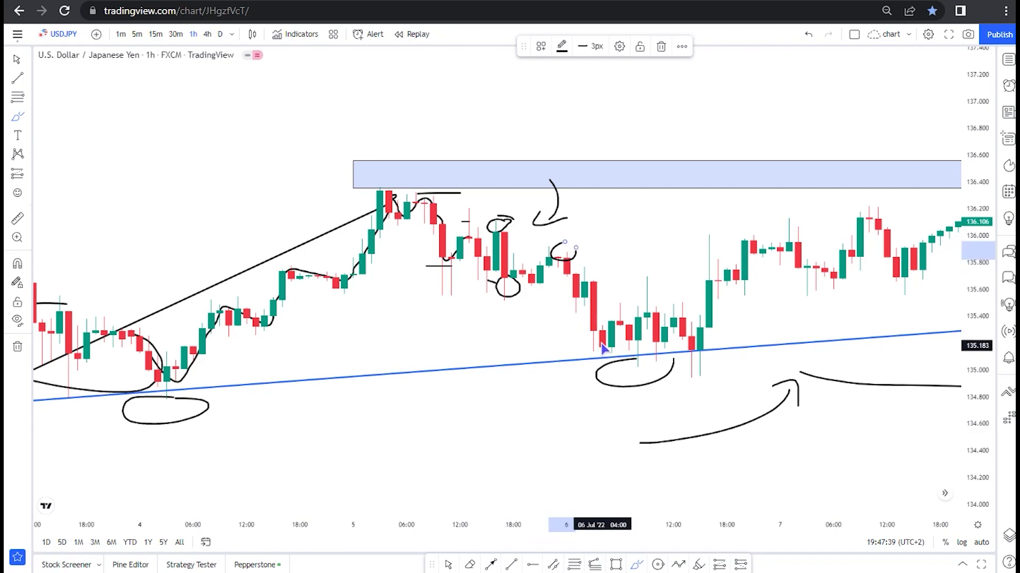
left_click_drag(601, 342, 594, 344)
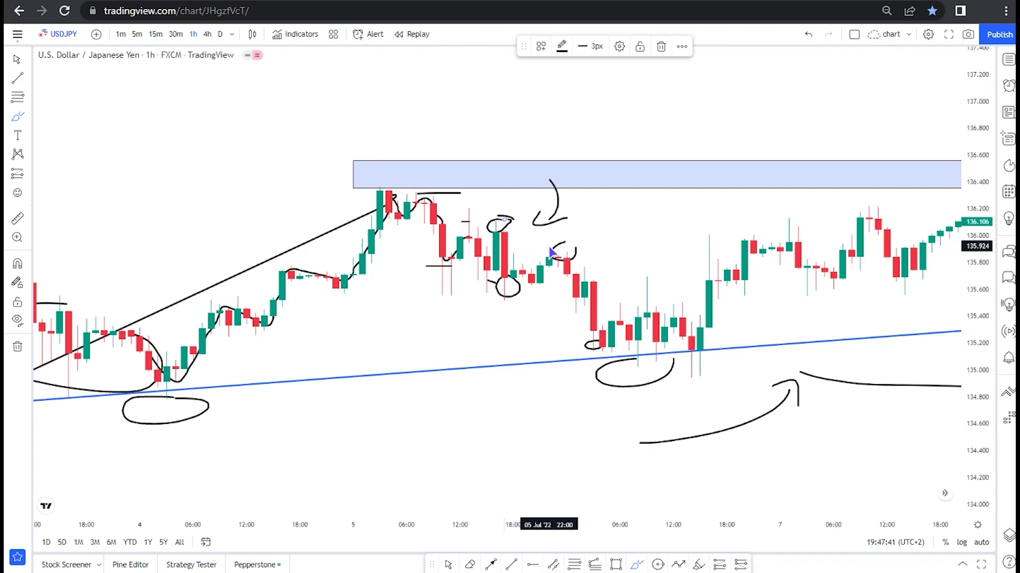
left_click_drag(489, 292, 522, 301)
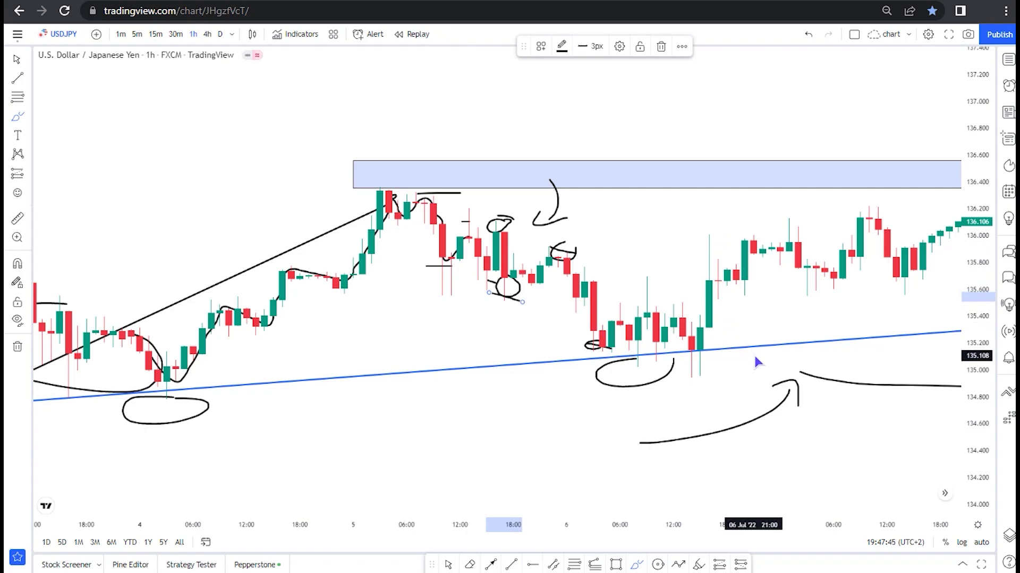
Step: Brush the upper and lower boundaries of a falling channel around the 5–6 July decline, down to the trend line
left_click_drag(427, 192, 585, 257)
left_click_drag(426, 253, 638, 359)
left_click_drag(575, 257, 701, 320)
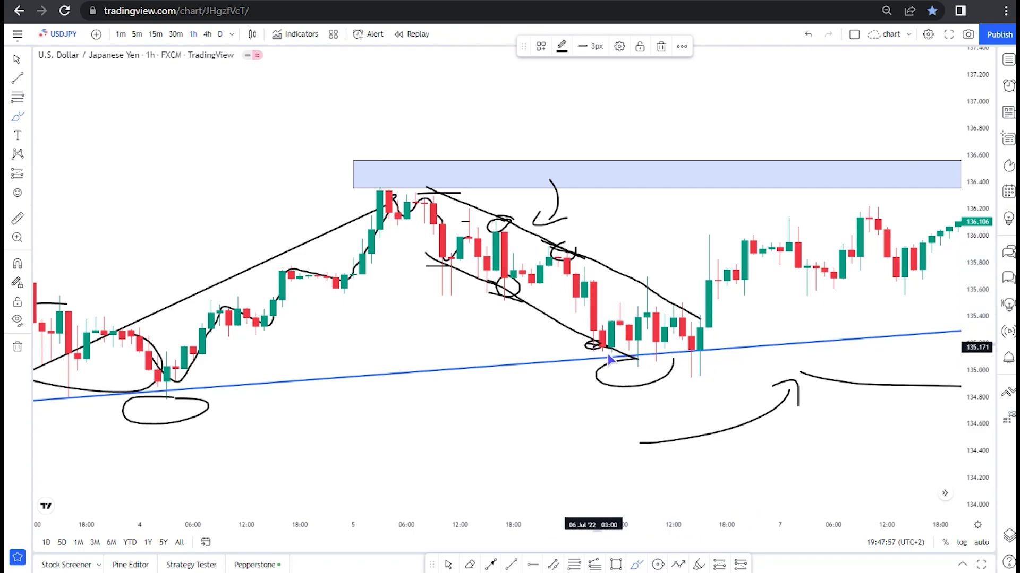
Step: Circle the last 6 July high and low, link the two lows with an arc, and trace the upward break
left_click_drag(655, 303, 644, 309)
left_click_drag(706, 348, 700, 359)
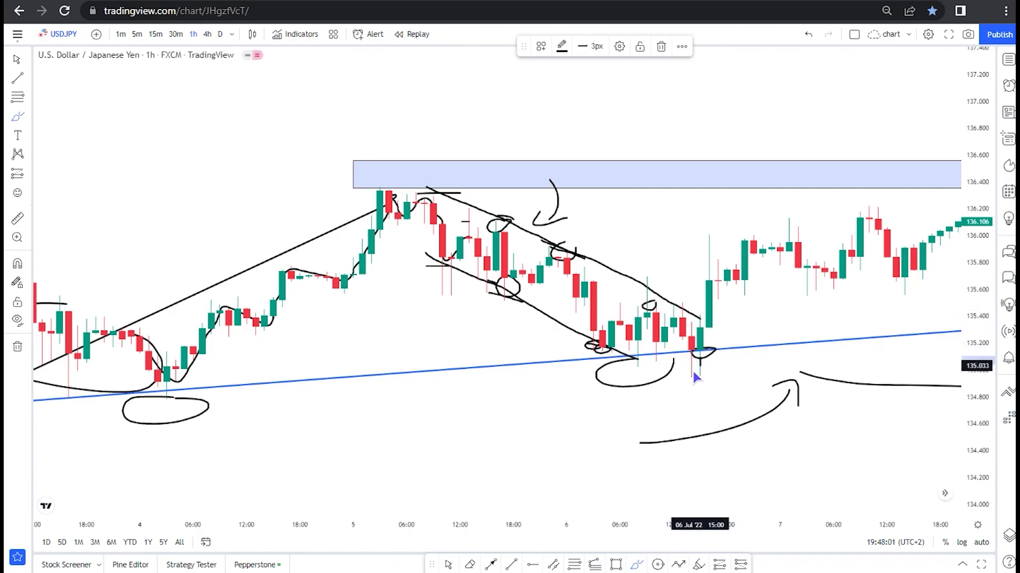
left_click_drag(627, 361, 595, 355)
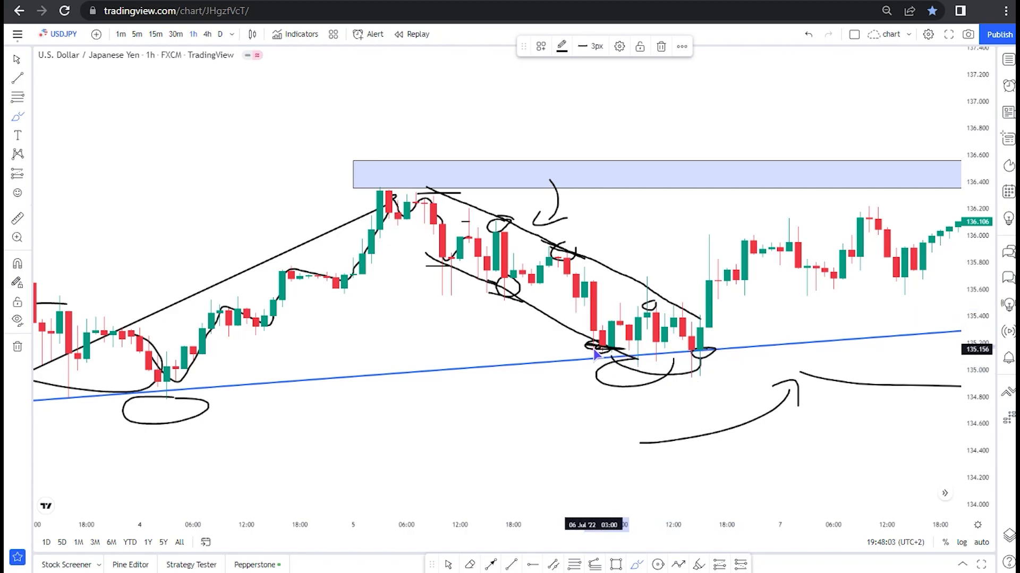
left_click_drag(693, 359, 721, 285)
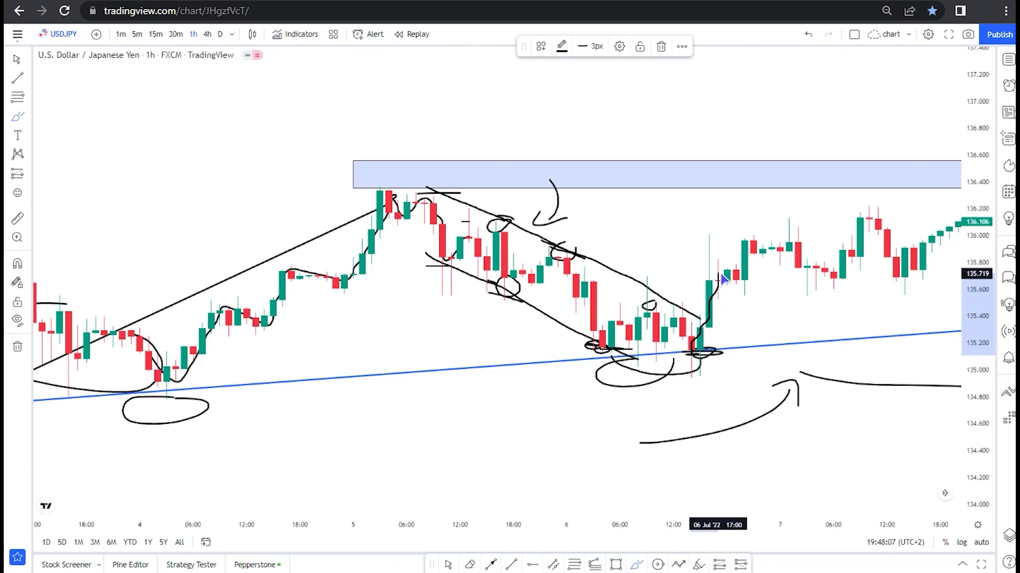
Step: Reinforce the falling channel's upper boundary with extra brush strokes and add an upward arrow from the breakout to about 7 July
left_click_drag(549, 245, 750, 331)
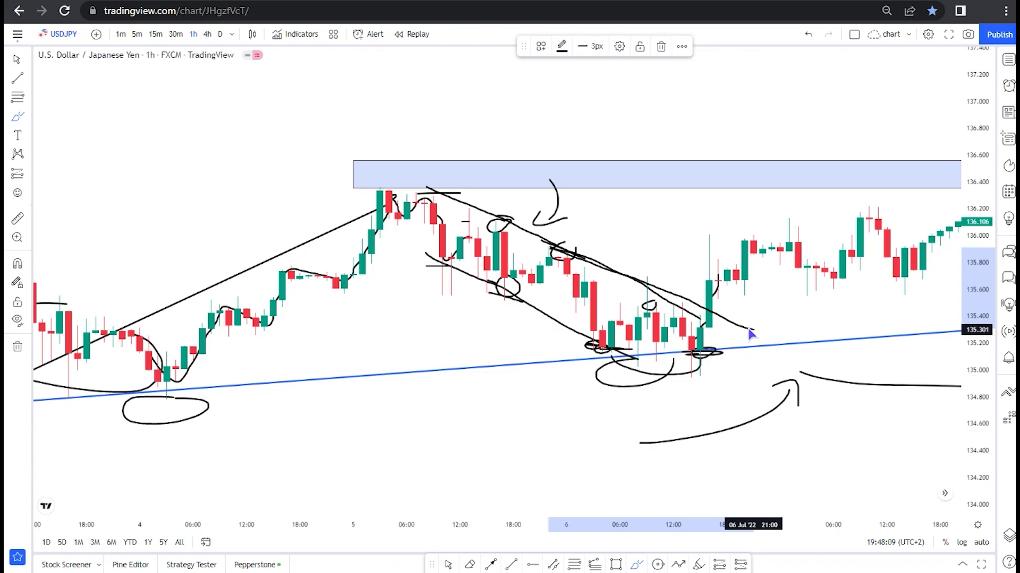
left_click_drag(436, 192, 728, 318)
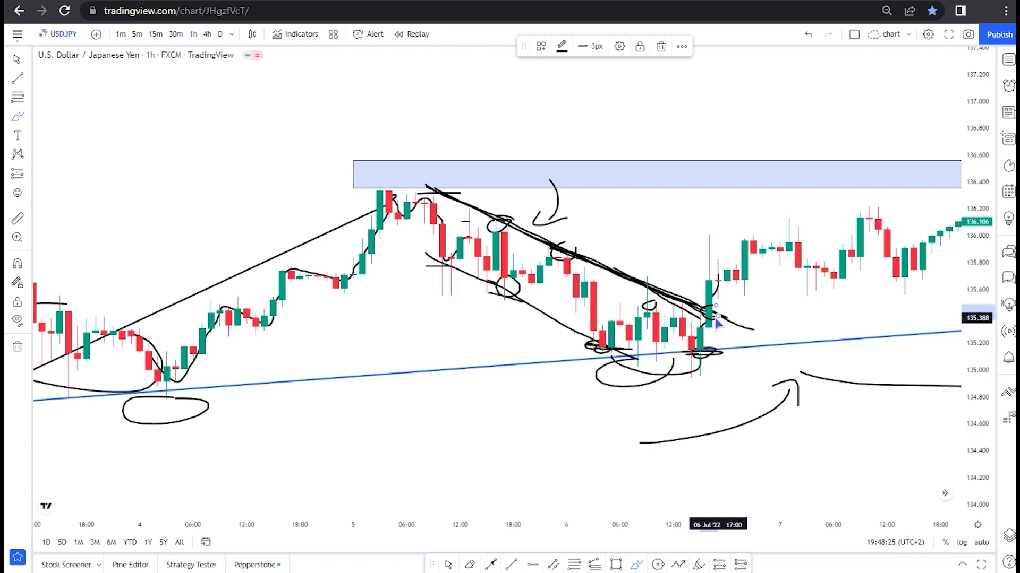
mouse_move(712, 314)
left_mouse_down()
mouse_move(807, 236)
mouse_move(833, 246)
left_mouse_up()
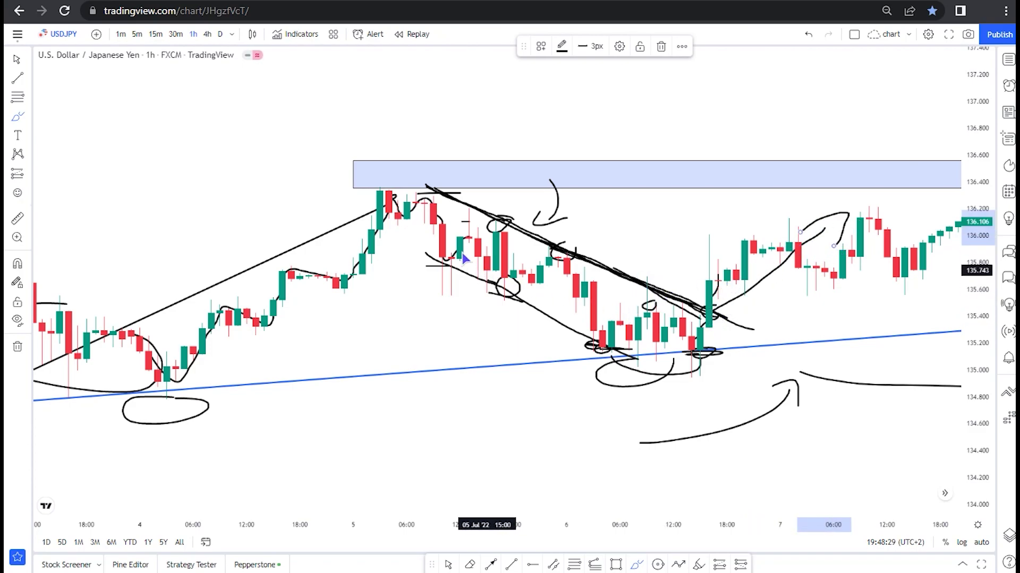
Step: Brush an outline around the 11–12 July consolidation and trace the drop into the zone and the rebound towards 13 July
left_click_drag(603, 249, 628, 313)
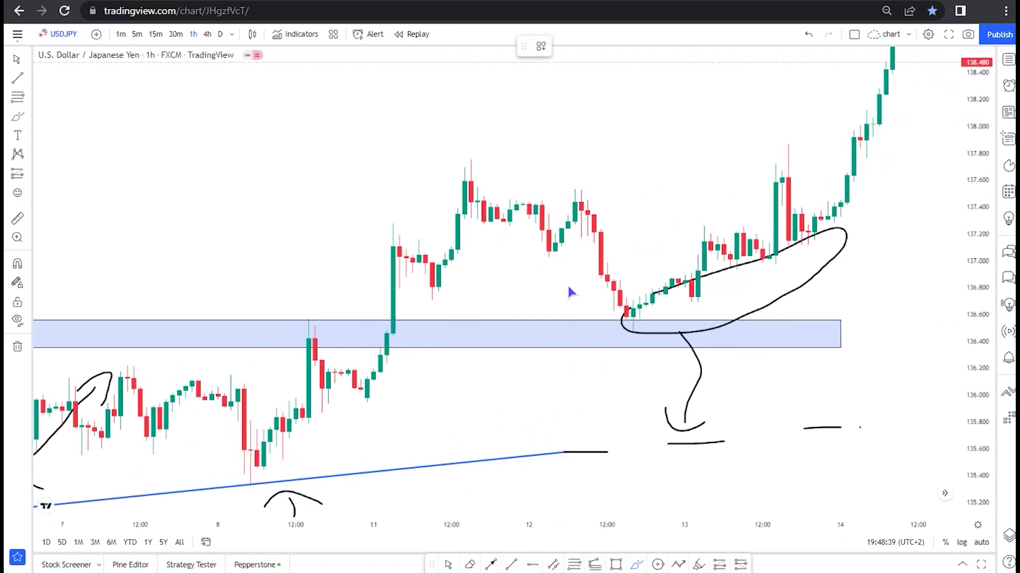
scroll(585, 267, "up", 1)
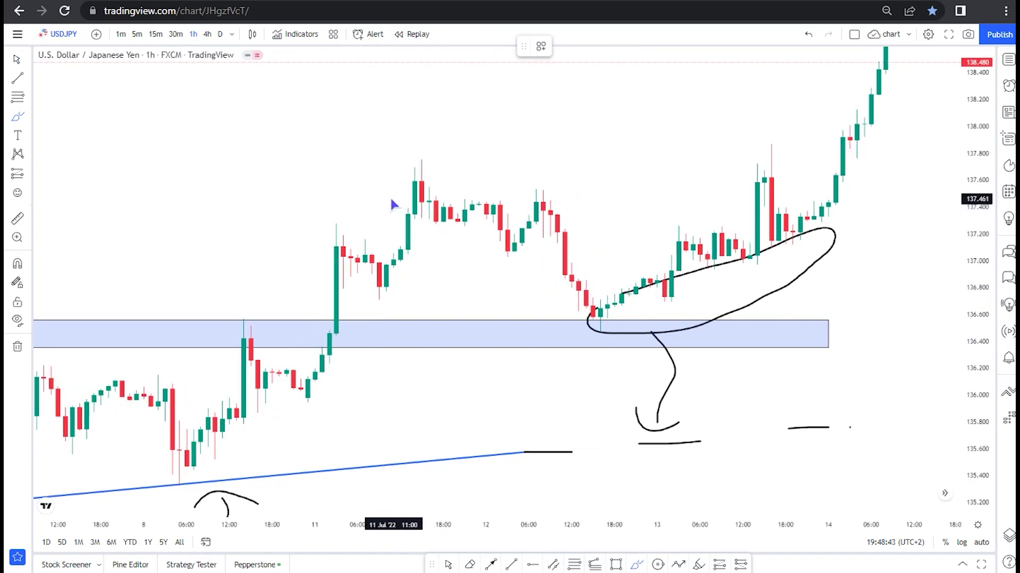
mouse_move(469, 170)
left_mouse_down()
mouse_move(351, 169)
mouse_move(346, 265)
mouse_move(507, 275)
left_mouse_up()
mouse_move(550, 189)
left_mouse_down()
mouse_move(557, 229)
mouse_move(507, 276)
mouse_move(558, 250)
mouse_move(573, 290)
left_mouse_up()
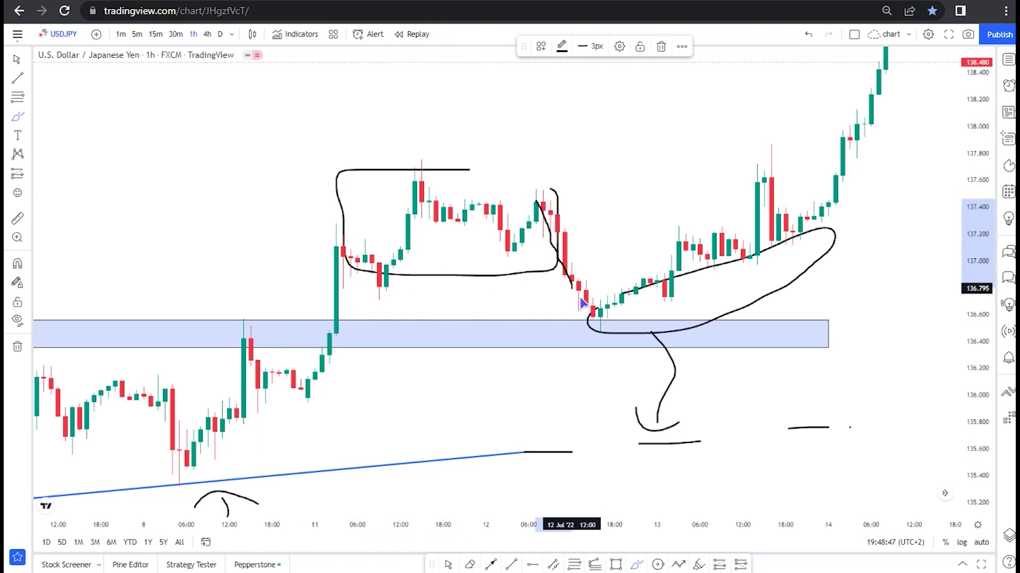
left_click_drag(596, 323, 654, 285)
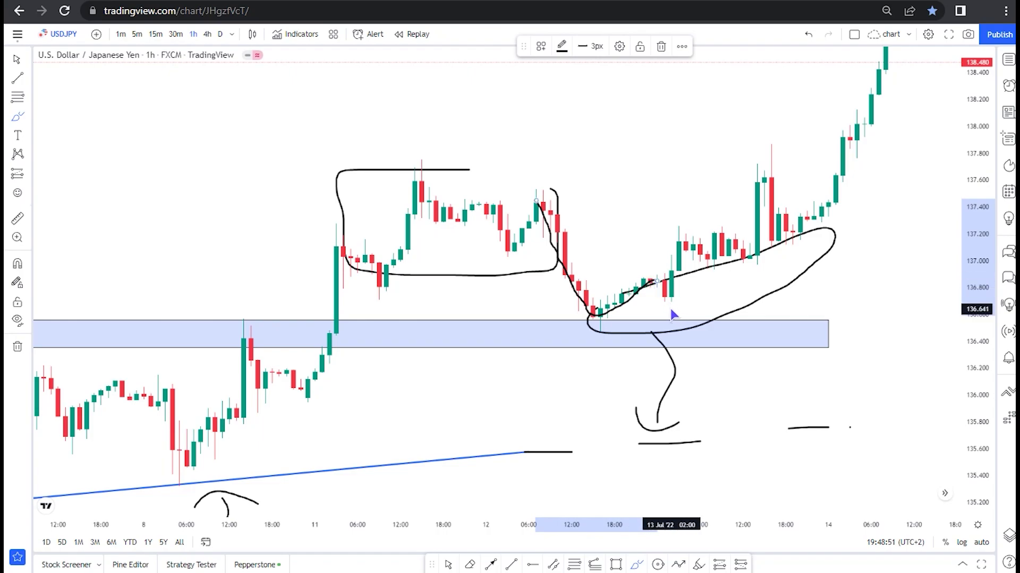
Step: Brush dashes at the 12 July low and the higher 13 July low, and connect the two with an arc
scroll(632, 292, "up", 2)
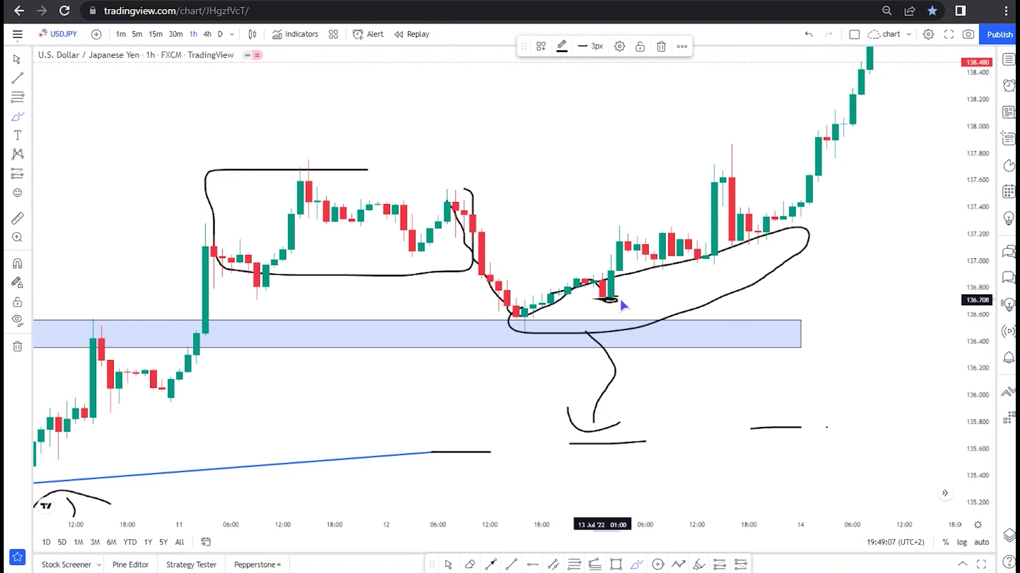
mouse_move(604, 315)
left_mouse_down()
mouse_move(559, 327)
mouse_move(497, 318)
left_mouse_up()
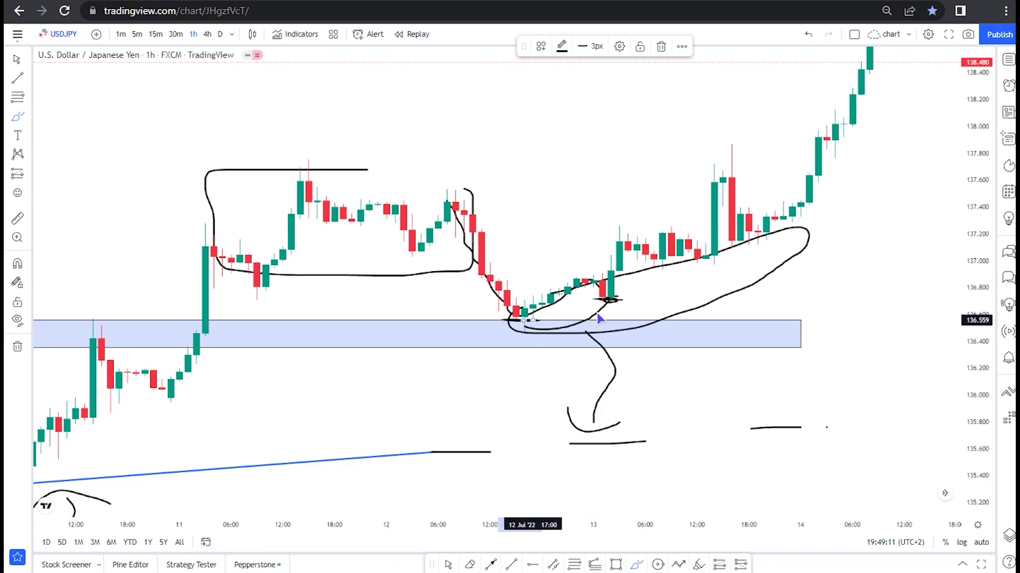
left_click(609, 300)
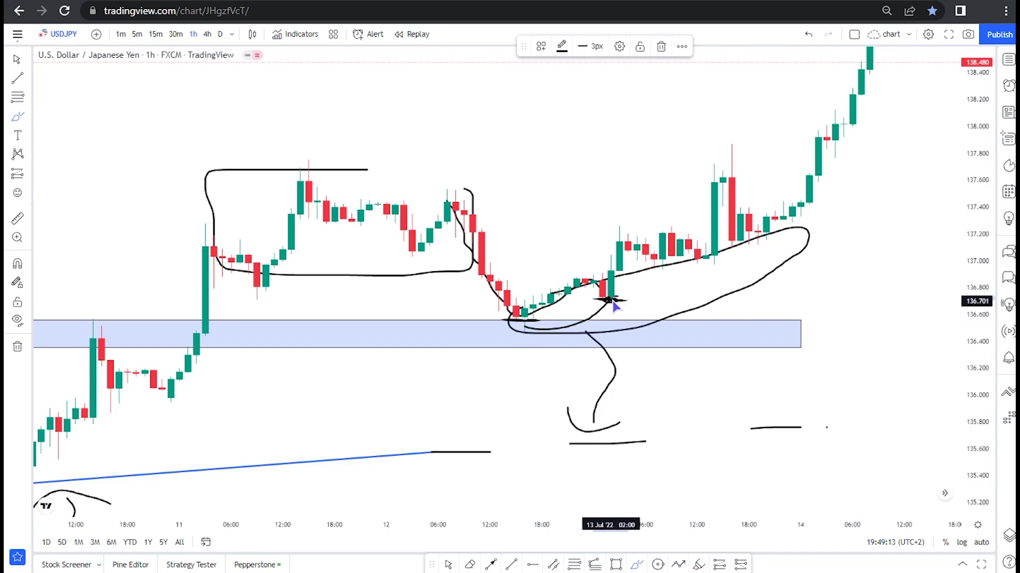
left_click_drag(613, 300, 645, 301)
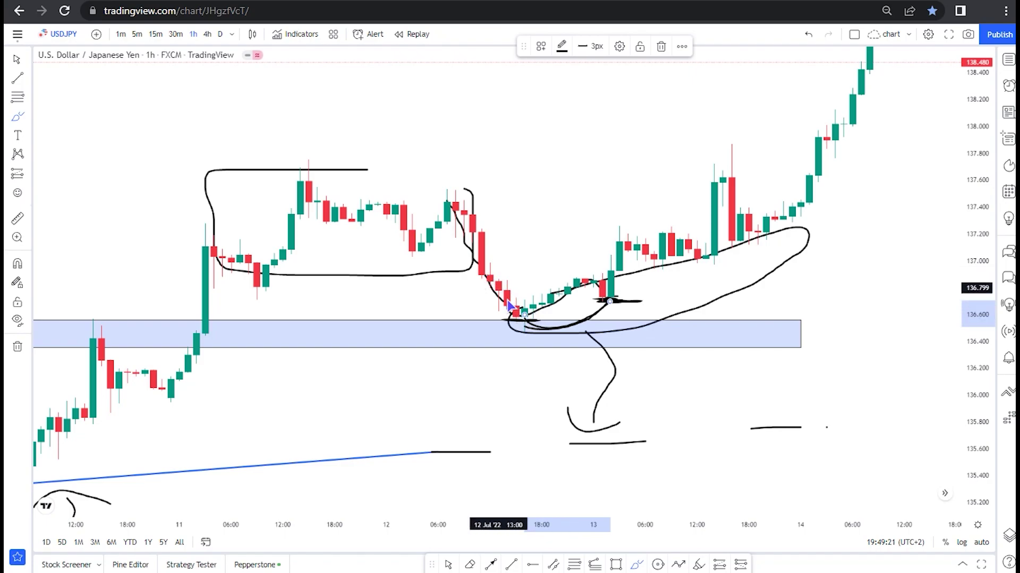
Step: Reinforce the 12 July drop with brush strokes and brush a rising line from its low towards 14 July
mouse_move(454, 207)
left_mouse_down()
mouse_move(512, 308)
mouse_move(480, 245)
left_mouse_up()
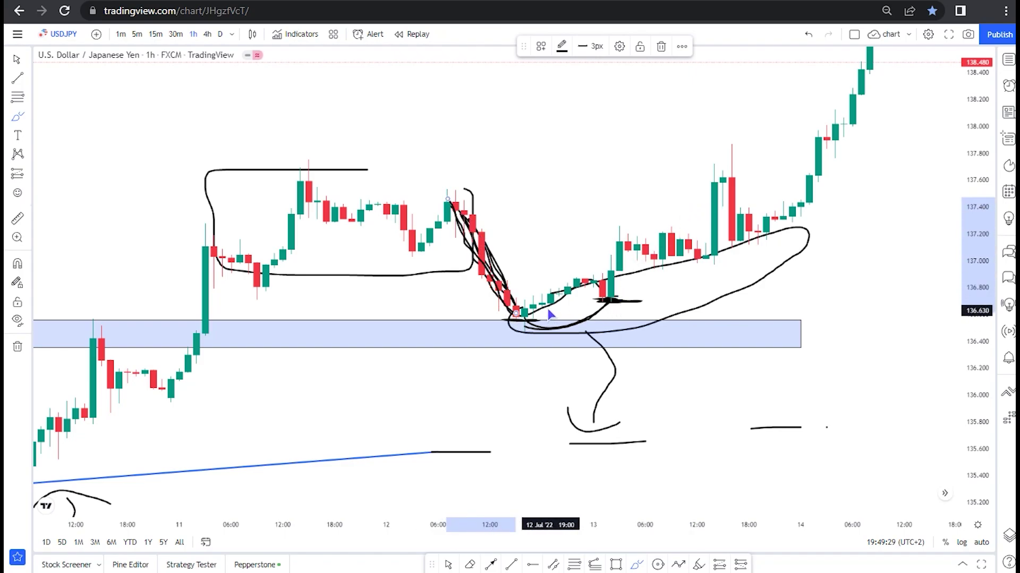
left_click_drag(552, 311, 792, 173)
Step: Draw falling parallel lines below and above the 14–15 July pullback, the upper one from about 139.255 to 138.738
scroll(774, 192, "down", 3)
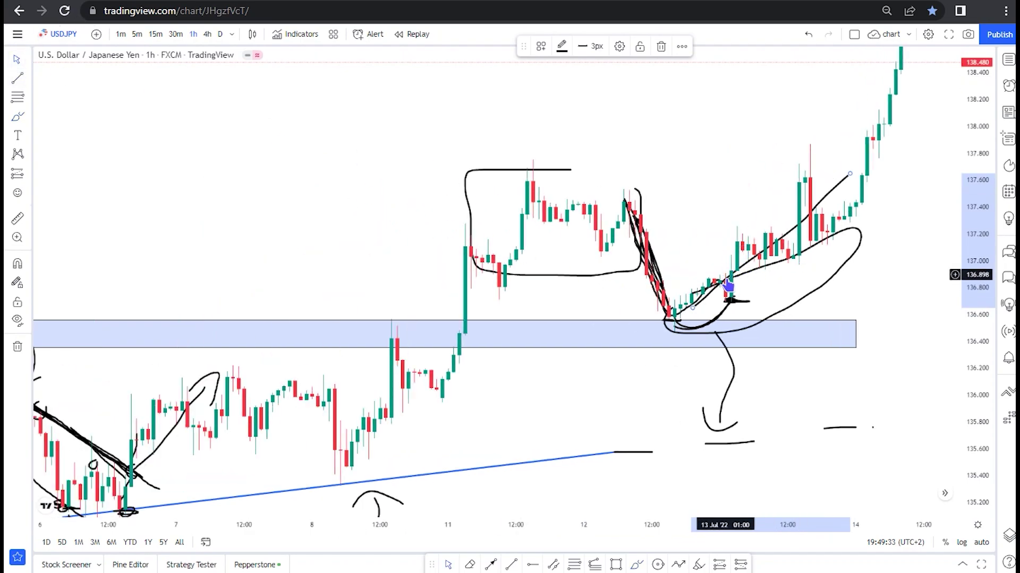
scroll(745, 264, "right", 5)
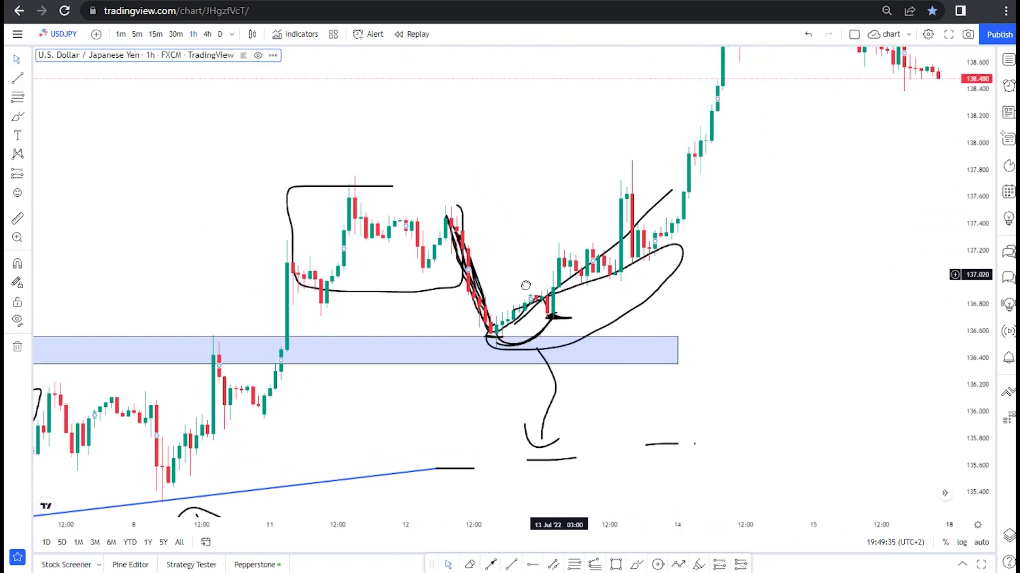
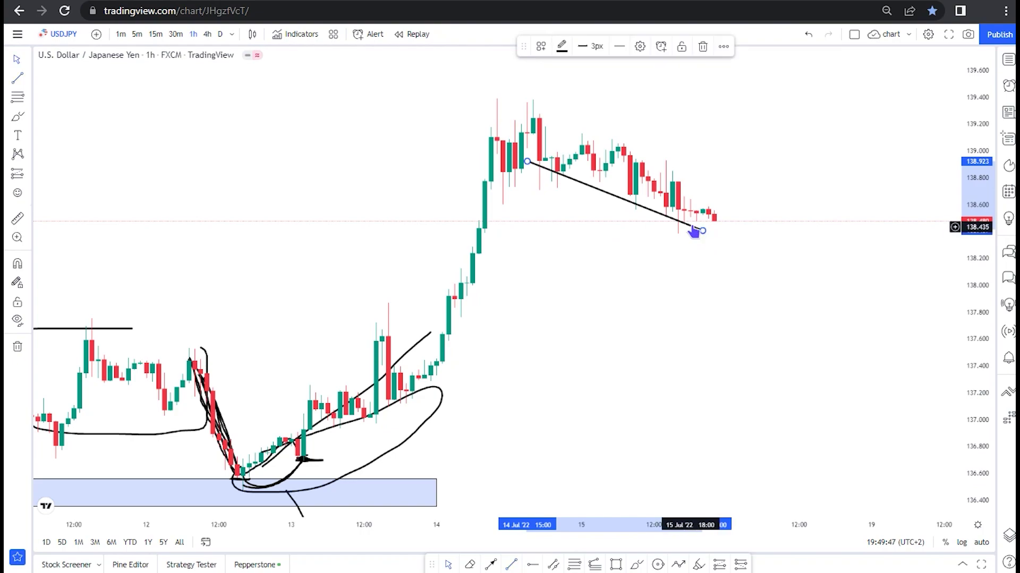
left_click_drag(696, 230, 710, 185)
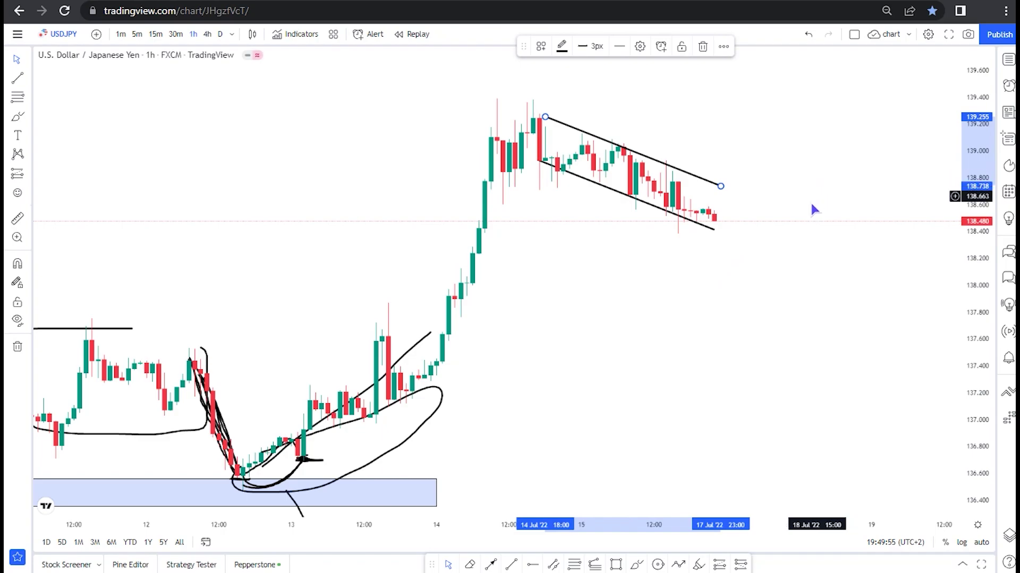
Step: Draw a rectangular zone over the 11 July highs from about 137.623 to 137.777, extending from 11 July to 19 July
scroll(679, 279, "down", 3)
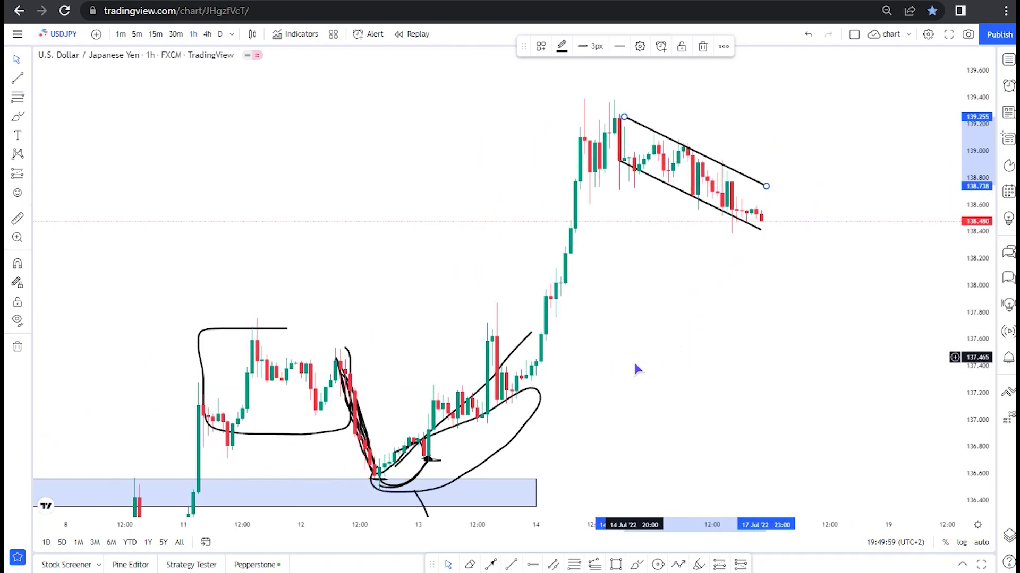
left_click(616, 564)
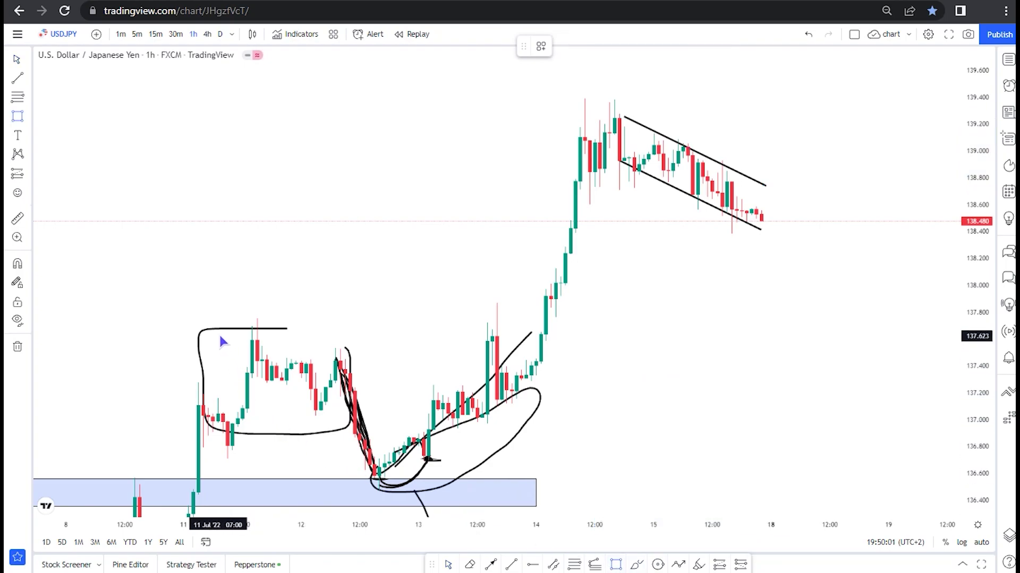
mouse_move(217, 336)
left_mouse_down()
mouse_move(898, 341)
mouse_move(930, 304)
mouse_move(950, 315)
left_mouse_up()
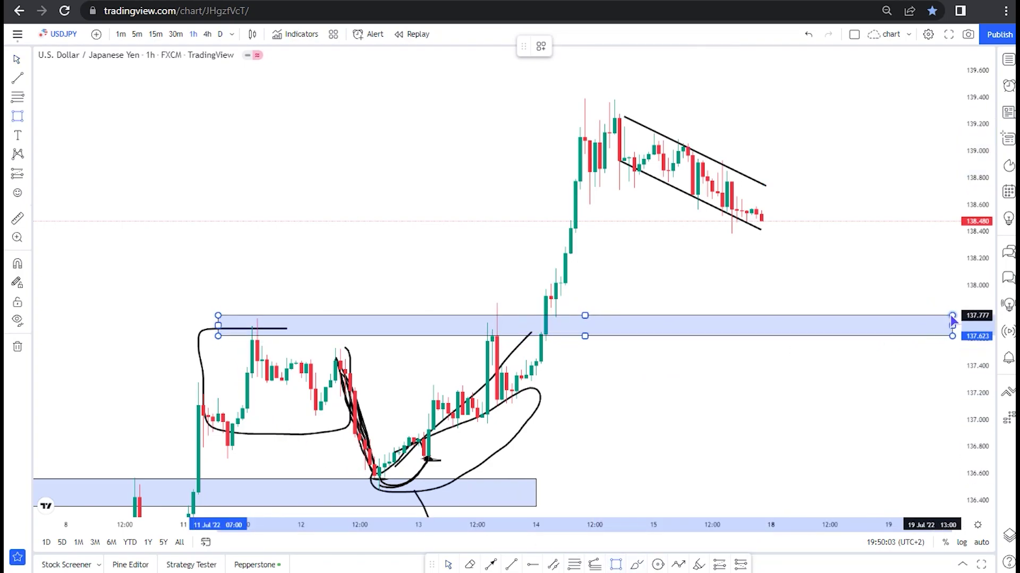
left_click(834, 303)
Step: Examine the annotated uptrend, from the early July lows and rising trend line through both zones to the falling channel
scroll(834, 303, "down", 5)
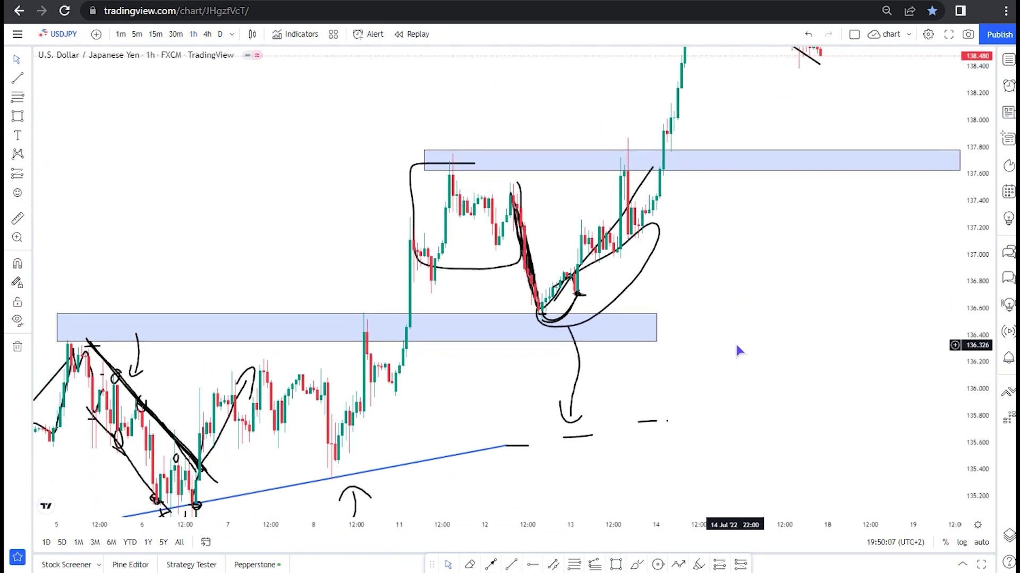
scroll(685, 374, "down", 2)
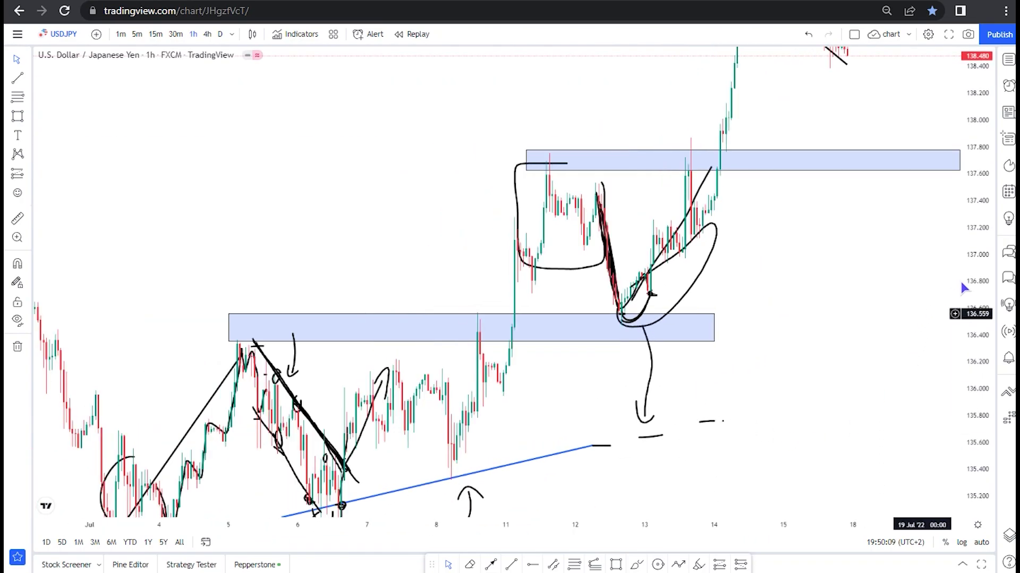
scroll(633, 393, "up", 3)
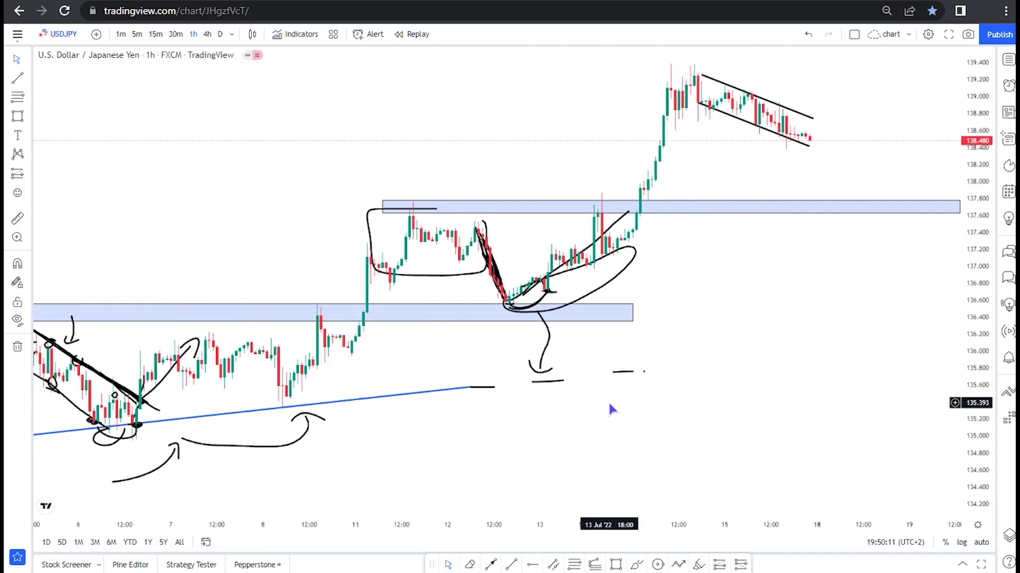
scroll(598, 402, "down", 1)
scroll(589, 397, "down", 1)
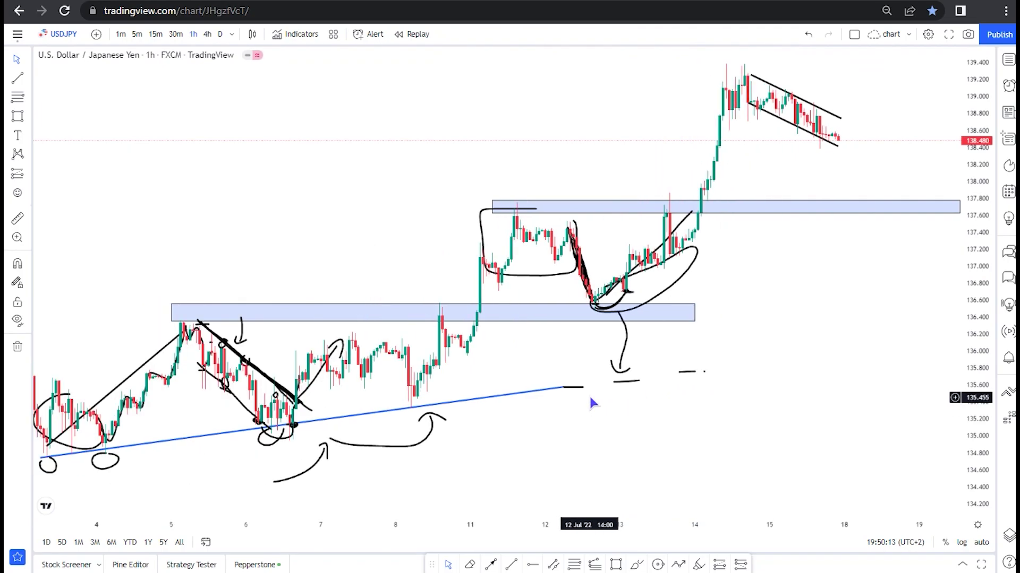
left_click_drag(448, 349, 561, 271)
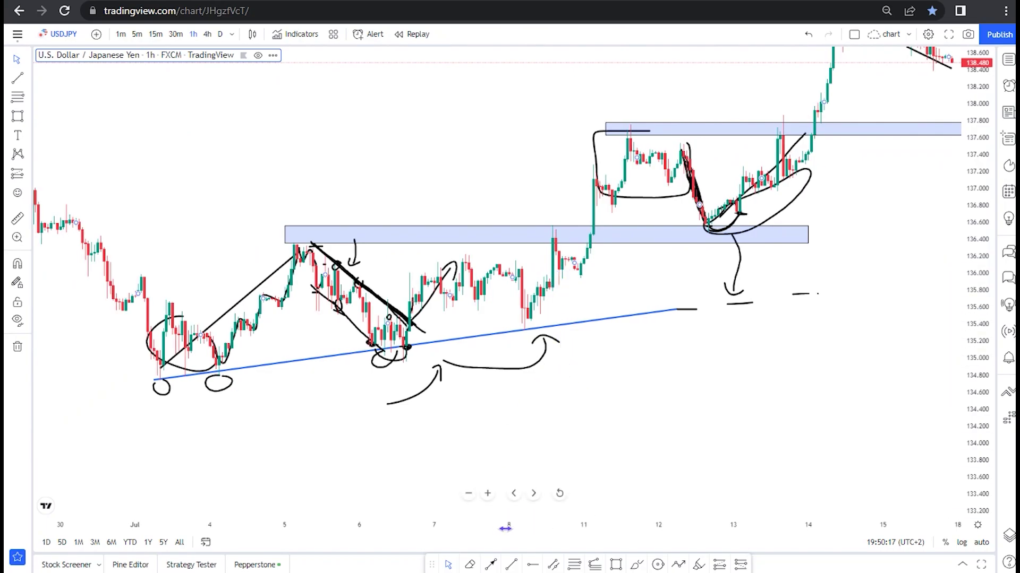
left_click(560, 494)
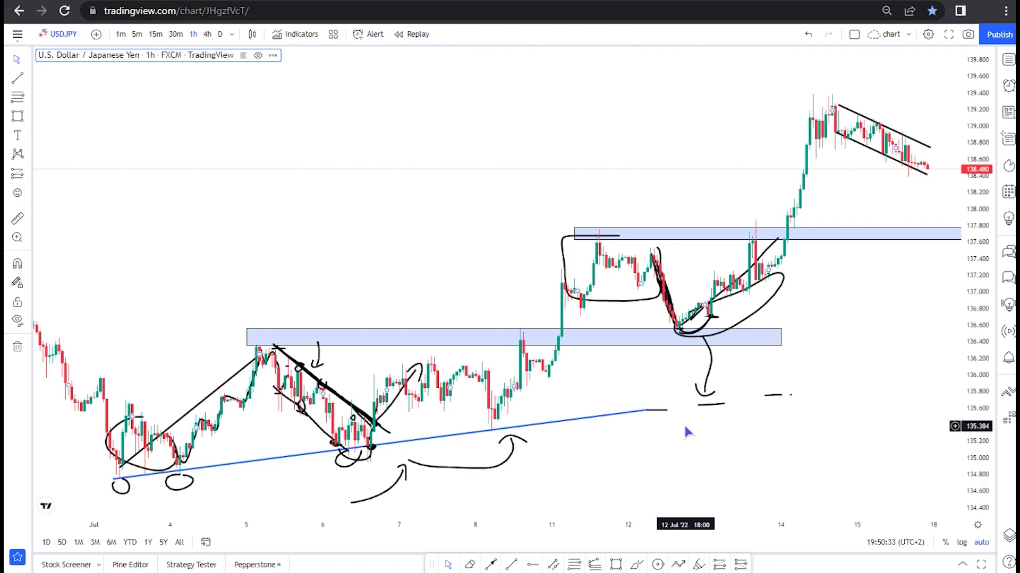
left_click(366, 331)
left_click_drag(230, 337, 328, 342)
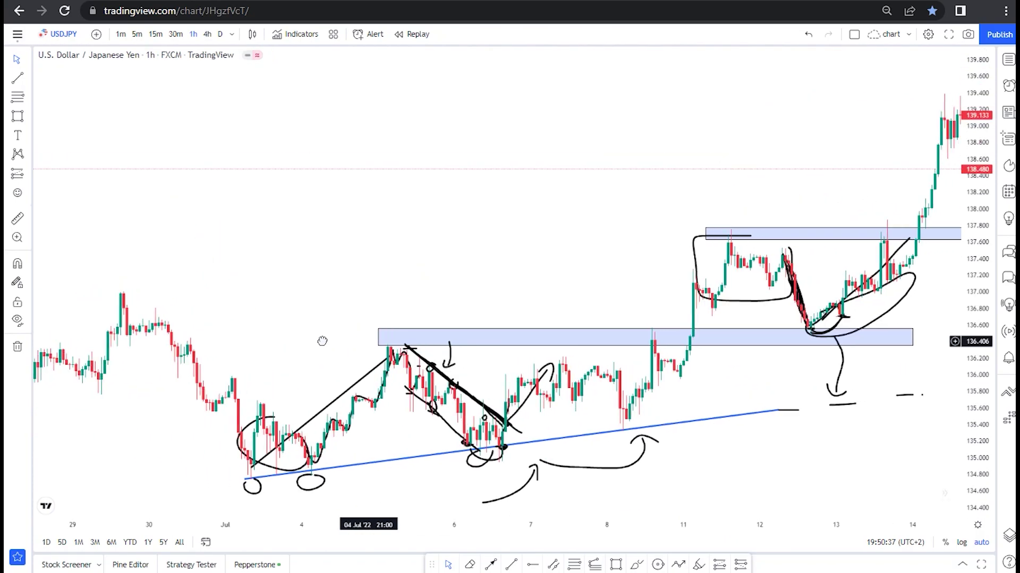